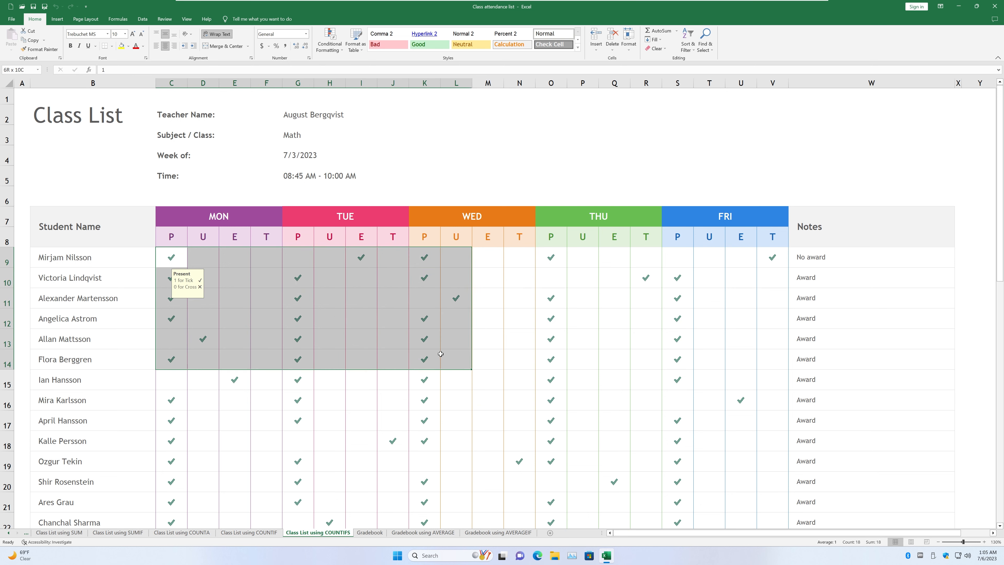
Go to the Gradebook sheet and examine the students' assessment scores
{"action": "left_click", "coordinate": [551, 379]}
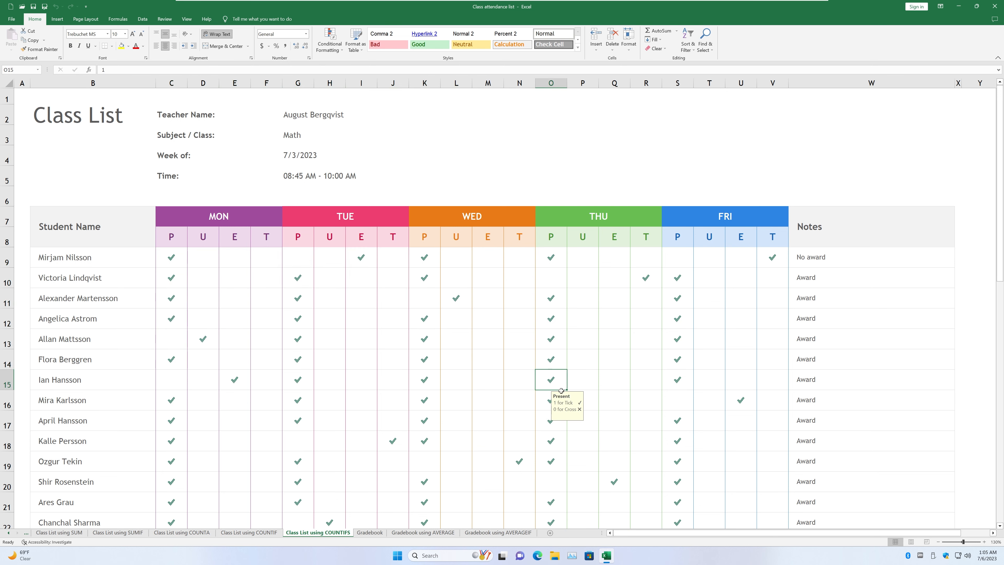
{"action": "left_click", "coordinate": [370, 532]}
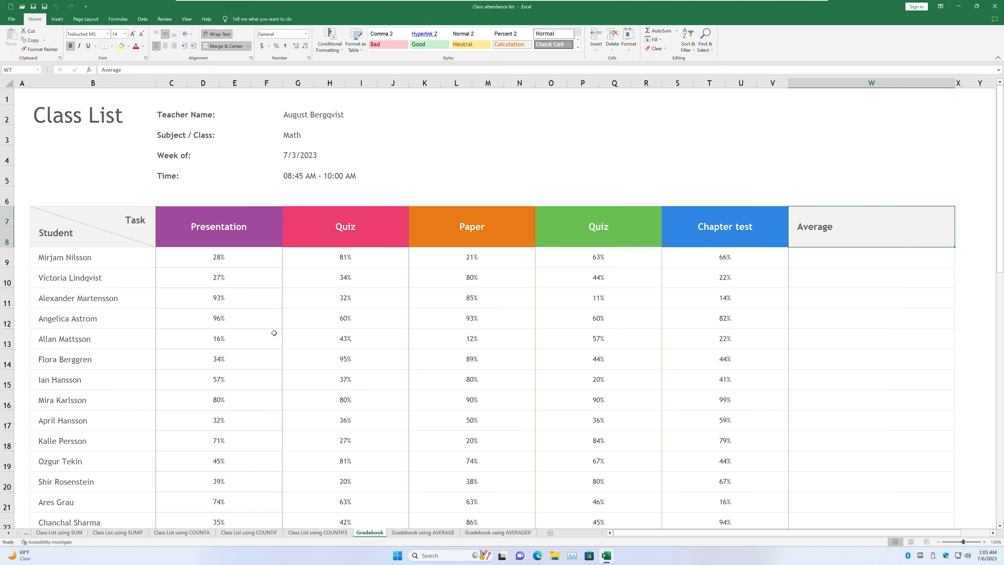
{"action": "left_click_drag", "start_coordinate": [242, 261], "coordinate": [502, 425]}
{"action": "left_click", "coordinate": [629, 462]}
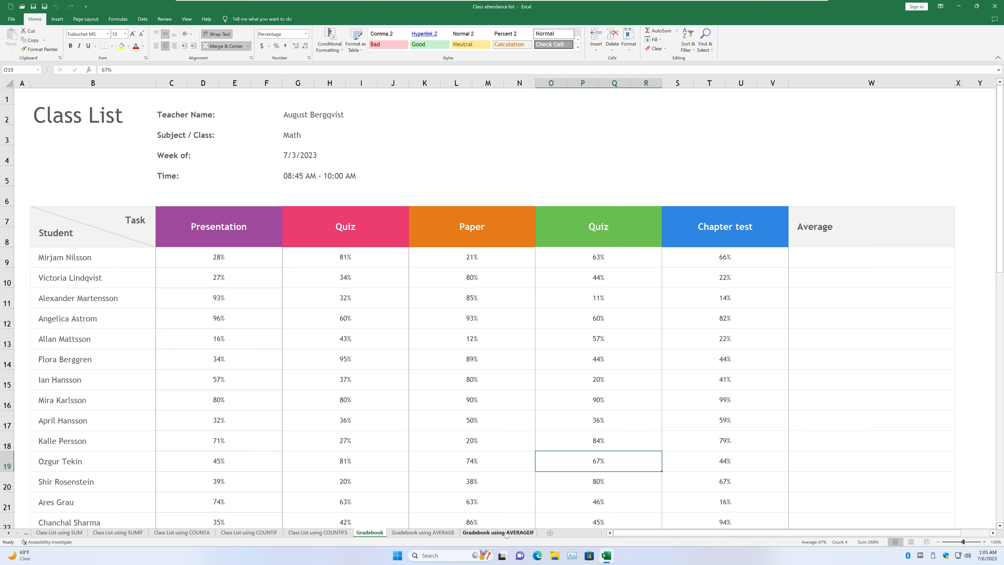
On the Gradebook using AVERAGE sheet, enter =AVERAGE(C9:V9) in the first student's Average cell, W9
{"action": "left_click", "coordinate": [445, 533]}
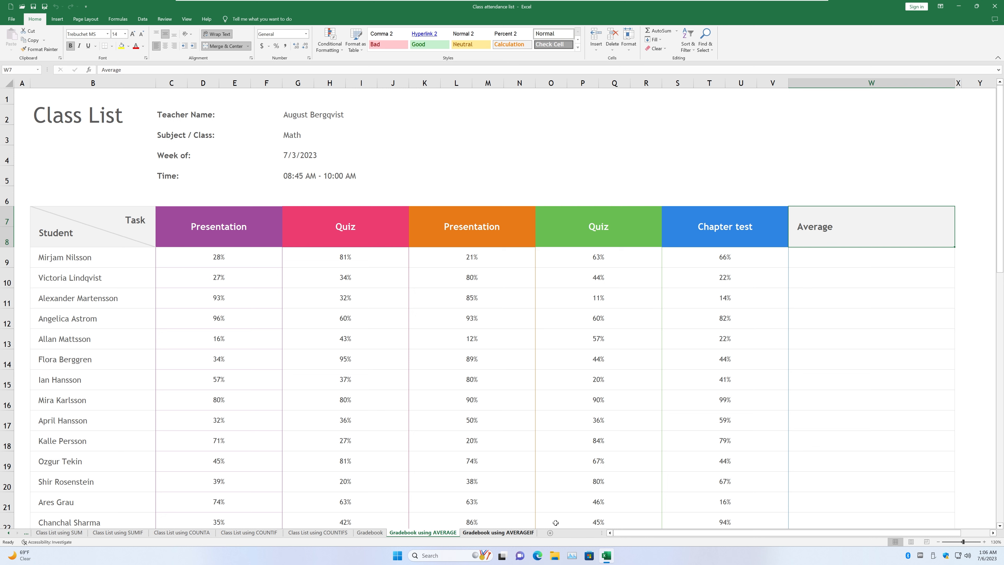
{"action": "left_click", "coordinate": [851, 260]}
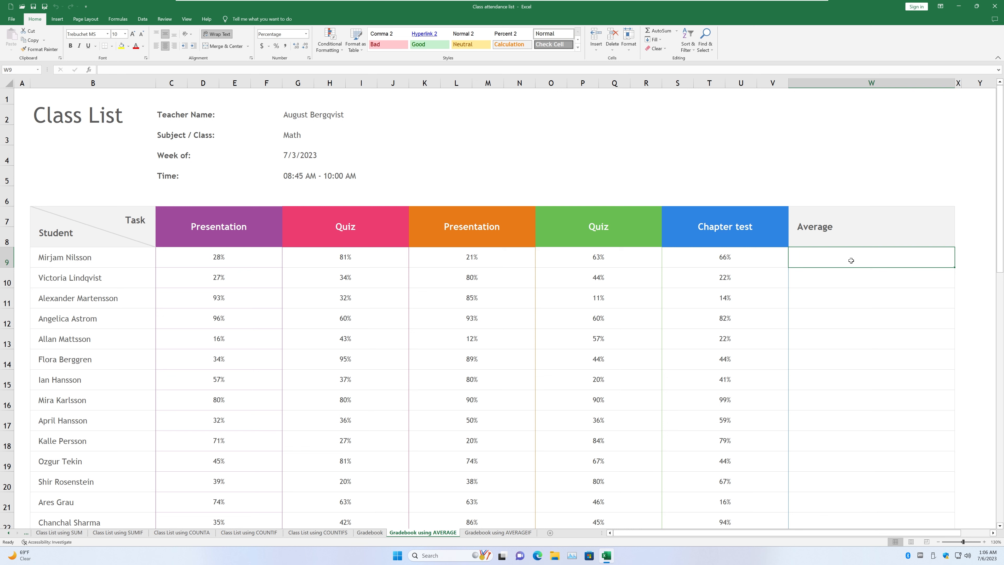
{"action": "type", "text": "=AVERAGE"}
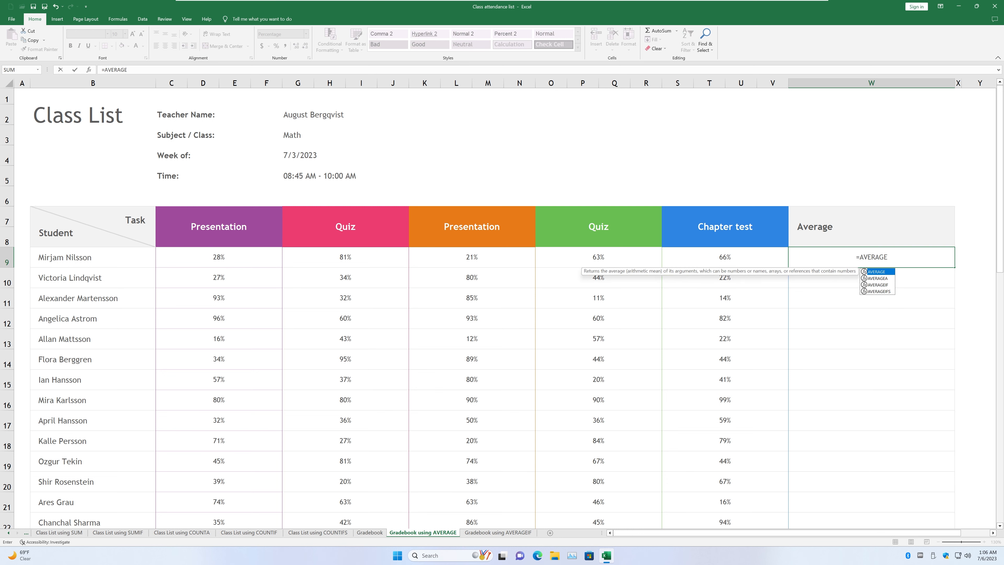
{"action": "type", "text": "("}
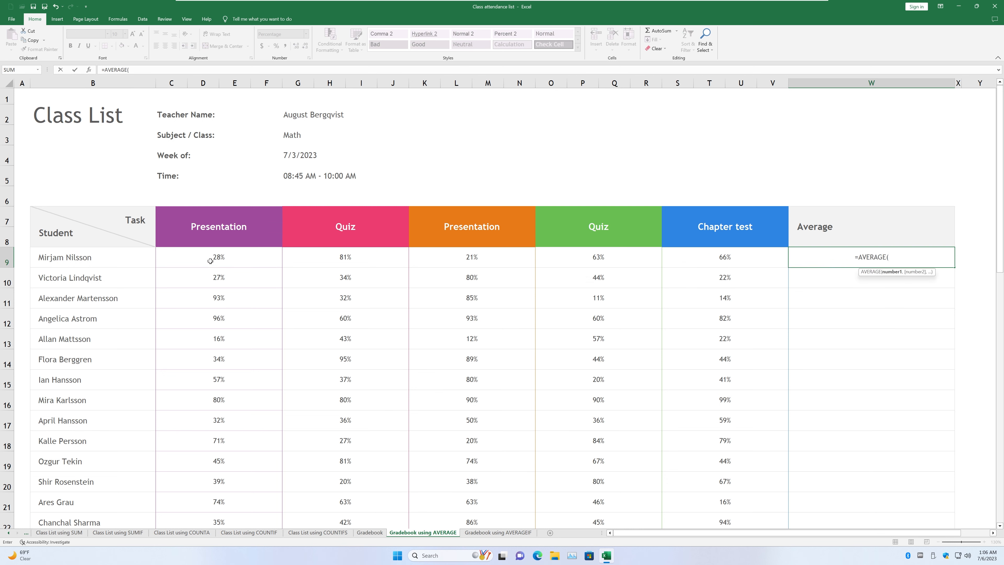
{"action": "left_click_drag", "start_coordinate": [212, 259], "coordinate": [757, 256]}
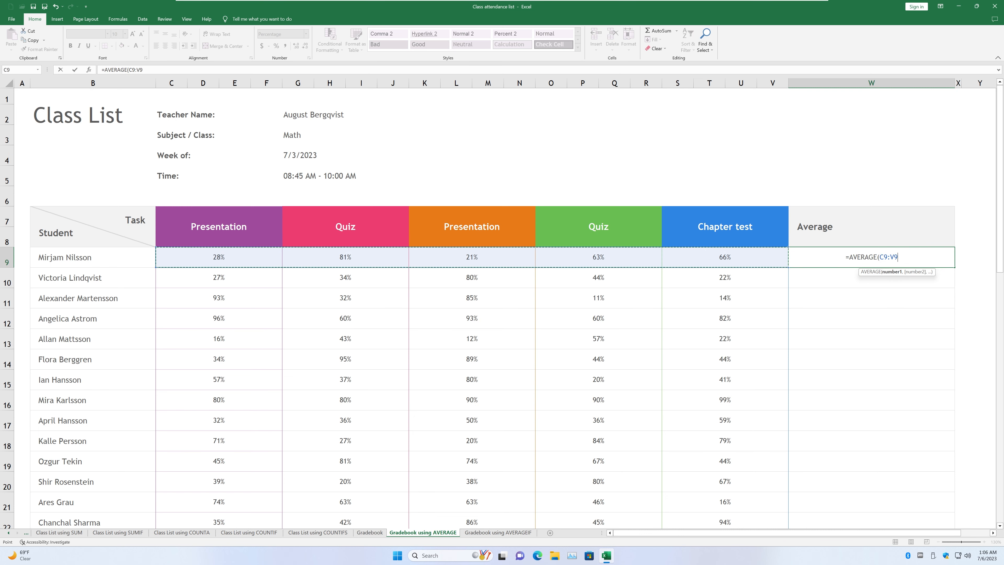
{"action": "type", "text": ")"}
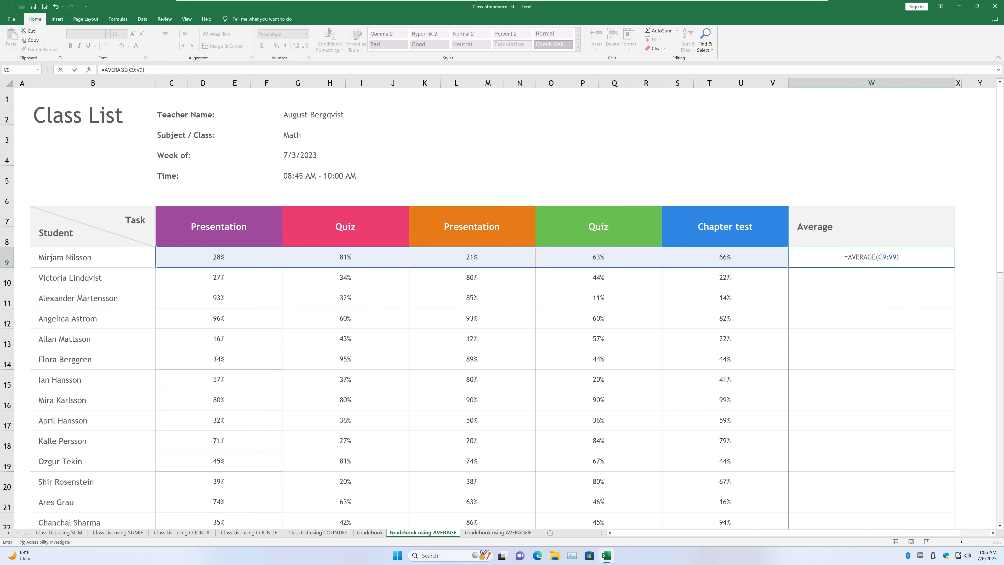
{"action": "key", "text": "Return"}
Compare the average formula in W9 with the scores in C9:V9, and look at the available number formats
{"action": "left_click", "coordinate": [811, 255]}
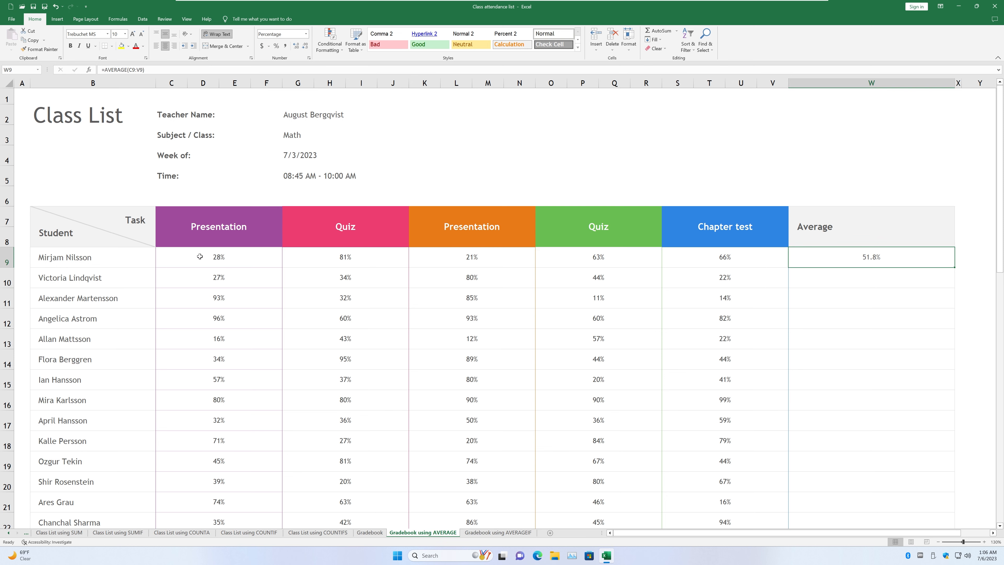
{"action": "left_click_drag", "start_coordinate": [199, 256], "coordinate": [770, 264]}
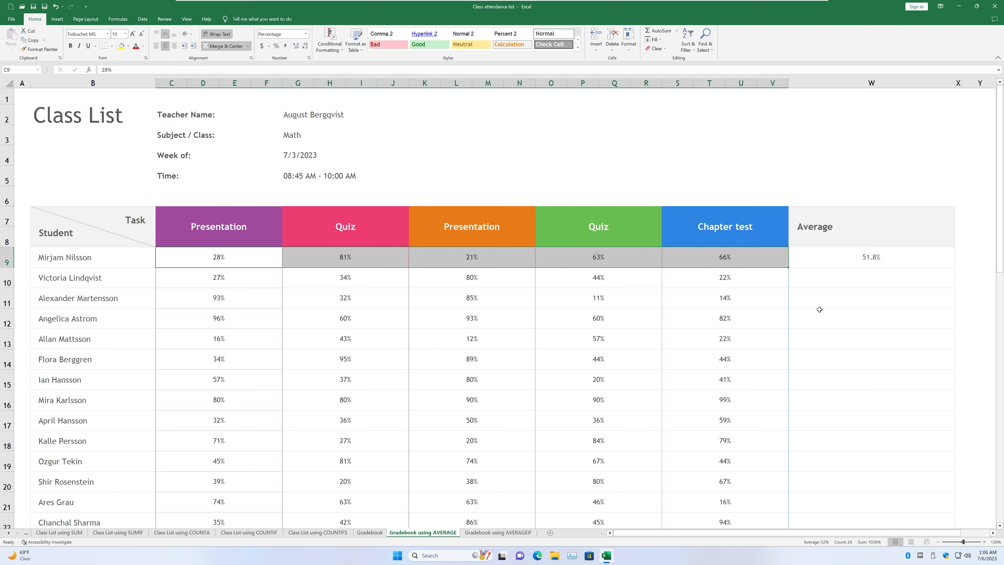
{"action": "left_click", "coordinate": [833, 263]}
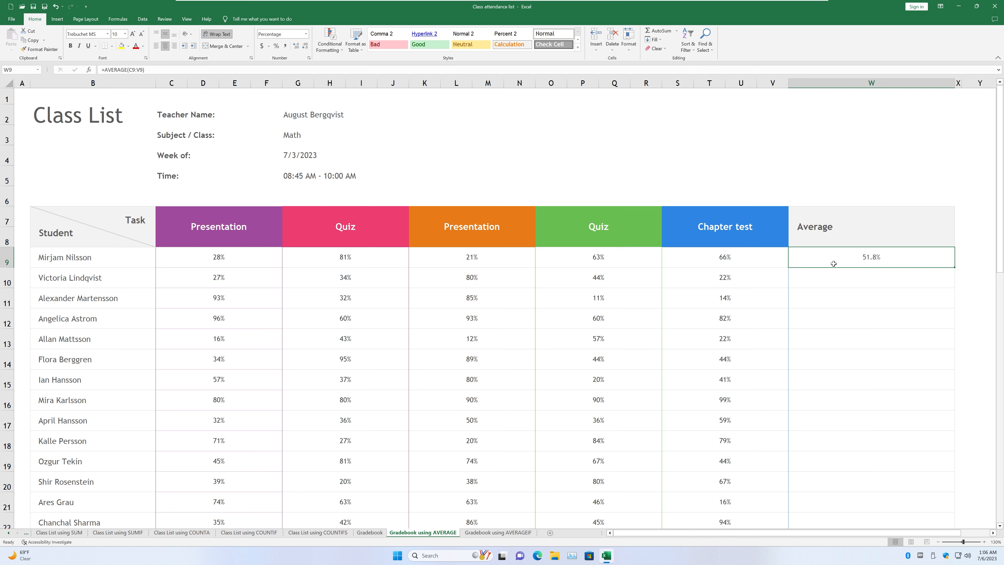
{"action": "left_click_drag", "start_coordinate": [240, 257], "coordinate": [510, 395]}
{"action": "left_click", "coordinate": [713, 367]}
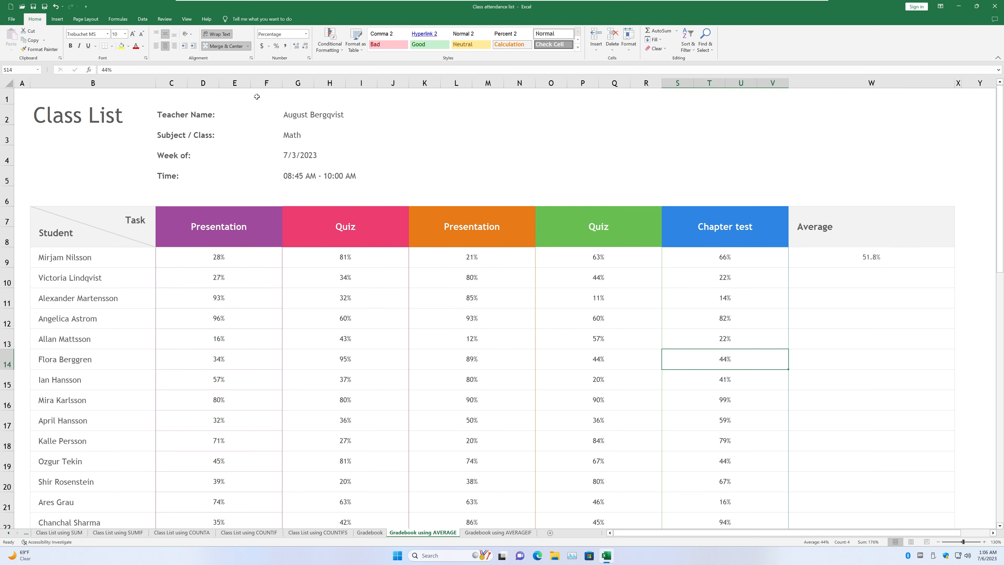
{"action": "left_click", "coordinate": [307, 35]}
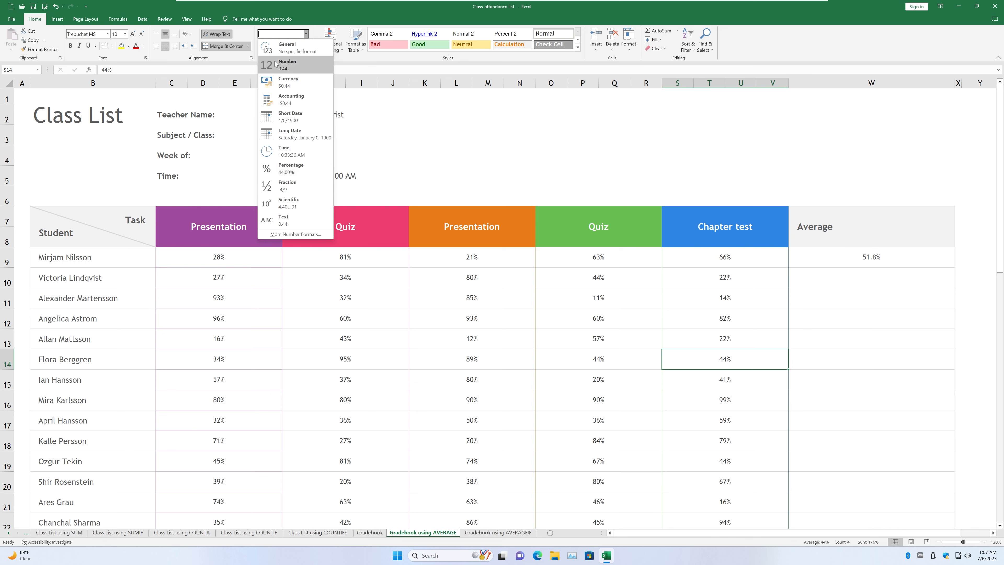
{"action": "left_click", "coordinate": [309, 38]}
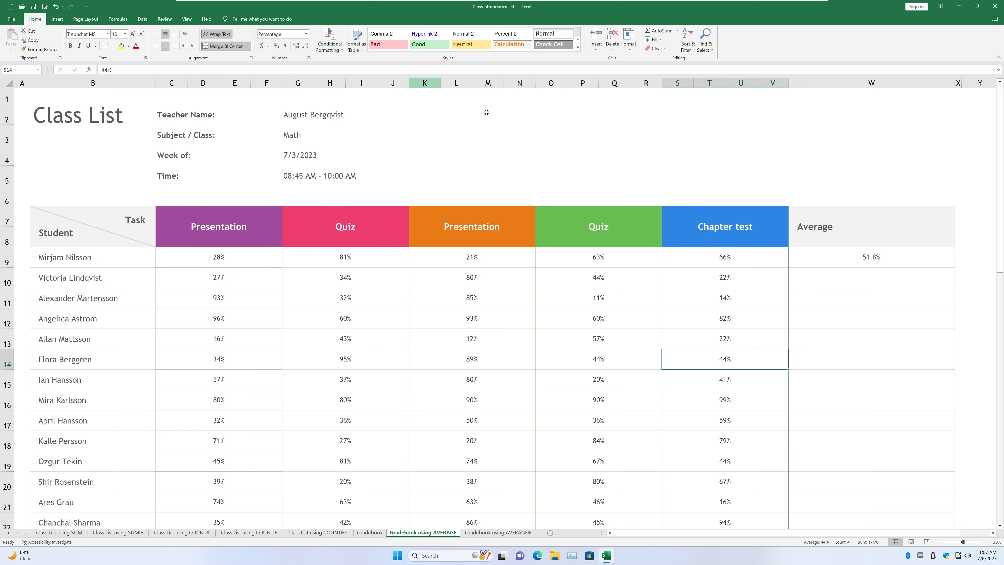
{"action": "left_click", "coordinate": [906, 256]}
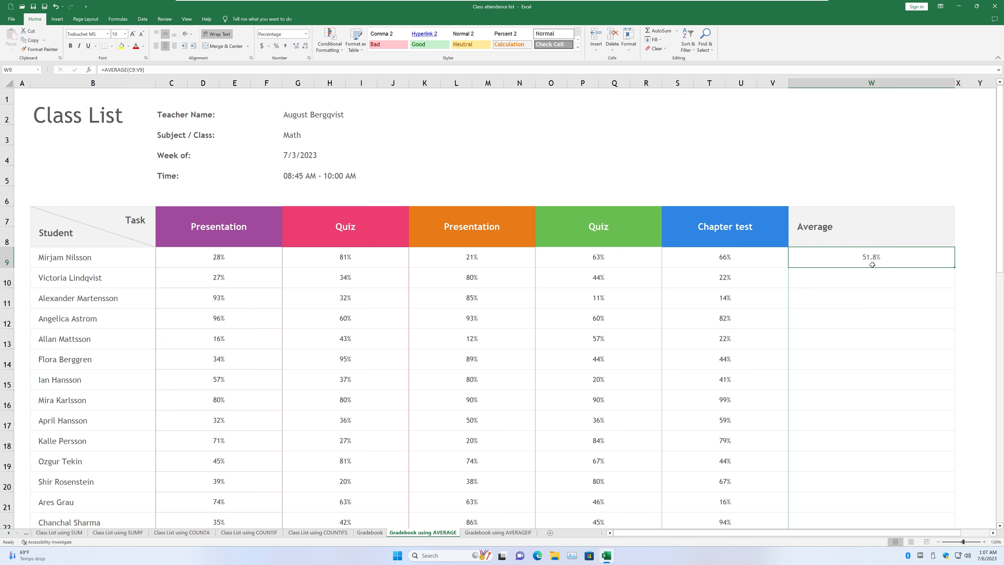
{"action": "left_click", "coordinate": [739, 263]}
Try more and fewer decimal places on the average in W9, ending with one decimal place
{"action": "left_click", "coordinate": [862, 262]}
{"action": "left_click", "coordinate": [295, 46]}
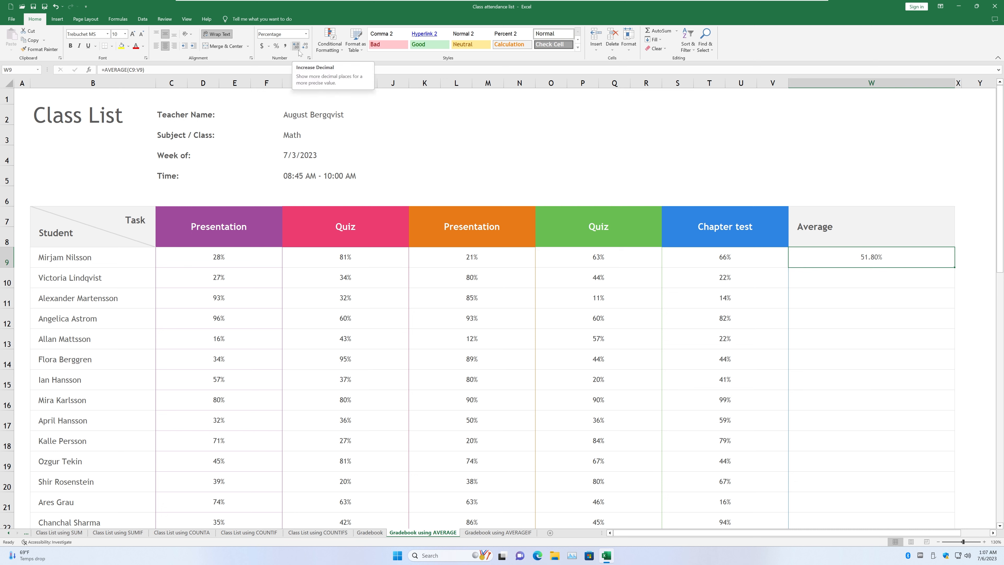
{"action": "left_click", "coordinate": [296, 46]}
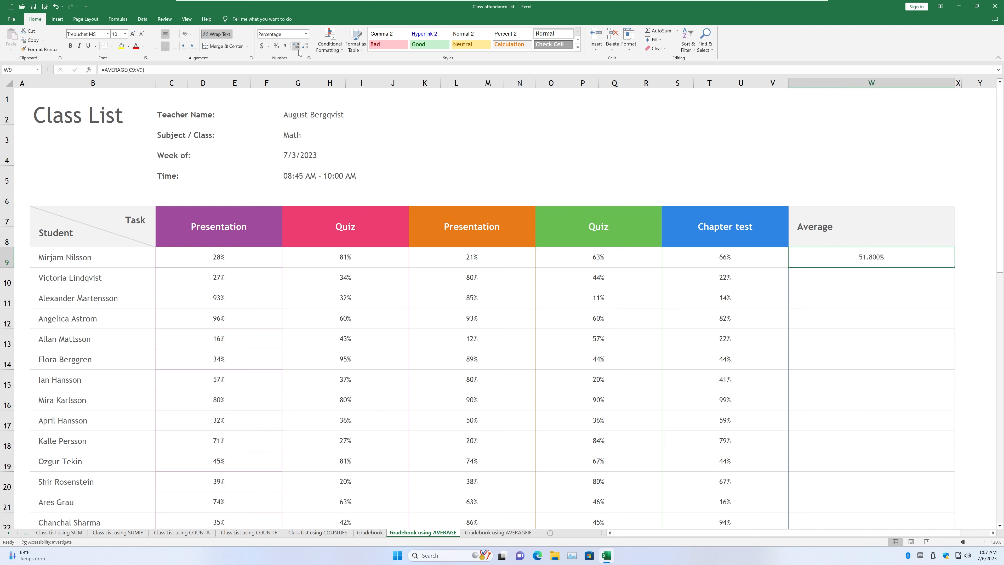
{"action": "left_click", "coordinate": [306, 48]}
{"action": "left_click", "coordinate": [306, 47]}
{"action": "left_click", "coordinate": [305, 47]}
{"action": "left_click", "coordinate": [297, 48]}
Fill the average formula from W9 down the Average column to the last student in row 48
{"action": "left_click_drag", "start_coordinate": [954, 268], "coordinate": [940, 494]}
{"action": "left_click", "coordinate": [732, 402]}
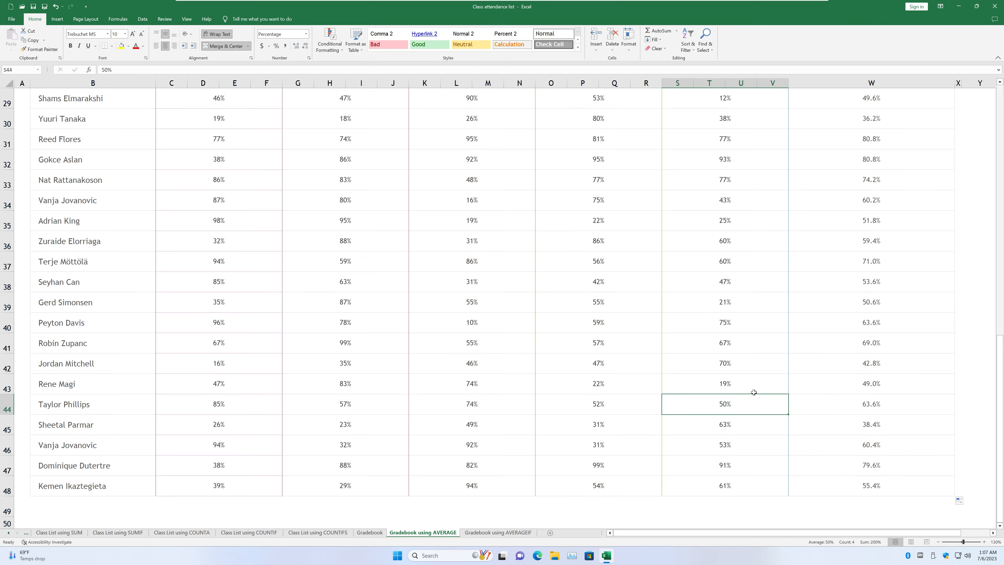
{"action": "scroll", "coordinate": [753, 390], "scroll_direction": "up", "scroll_amount": 8}
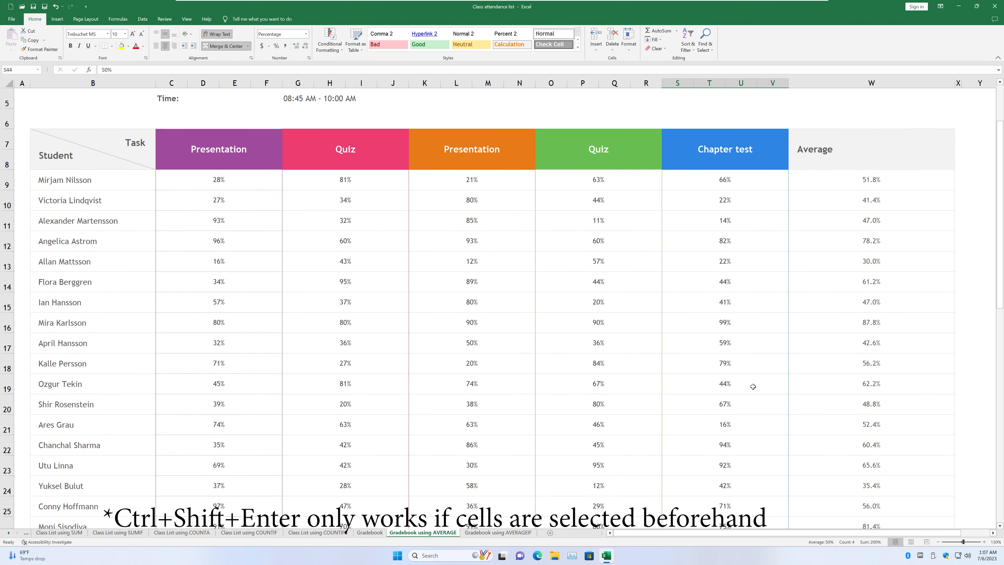
{"action": "scroll", "coordinate": [752, 386], "scroll_direction": "up", "scroll_amount": 2}
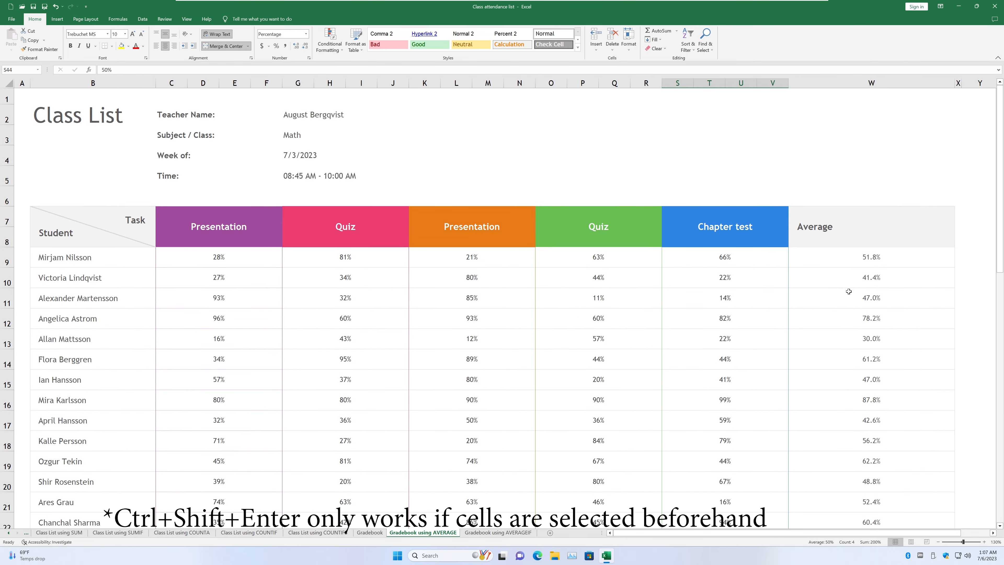
Check the filled averages by comparing the formula in W13 with the scores in C13:V13
{"action": "left_click", "coordinate": [909, 264]}
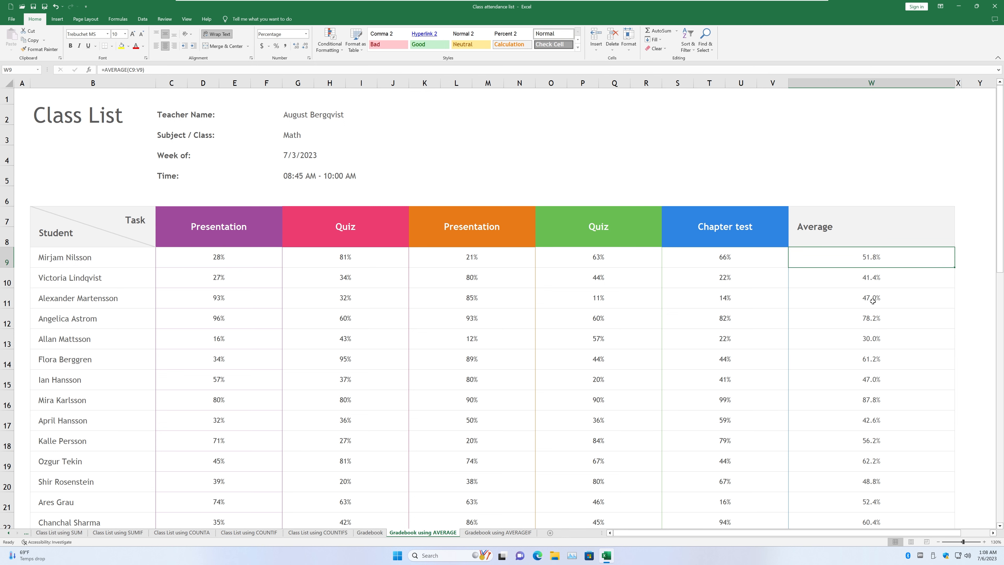
{"action": "left_click_drag", "start_coordinate": [876, 344], "coordinate": [890, 496]}
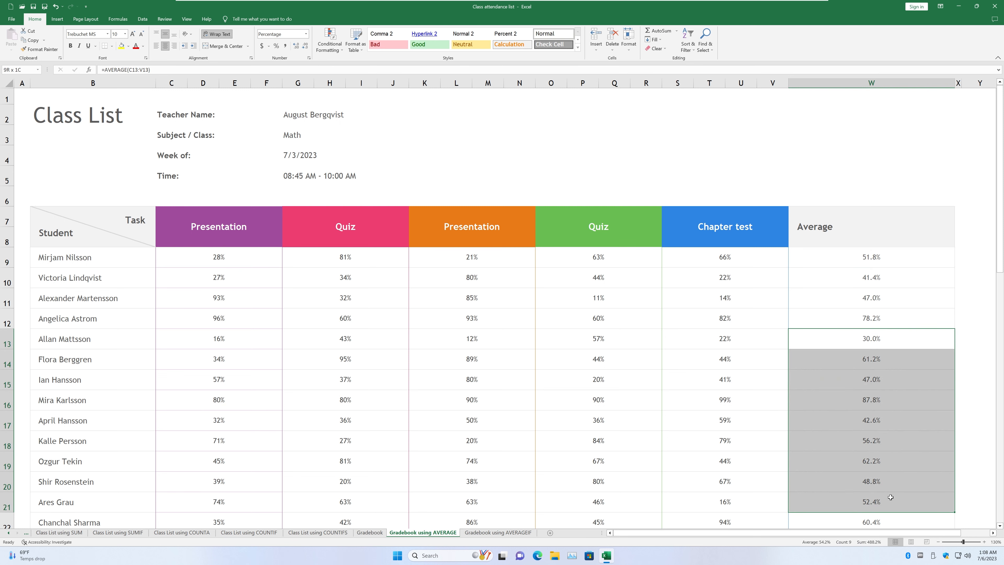
{"action": "left_click", "coordinate": [884, 347]}
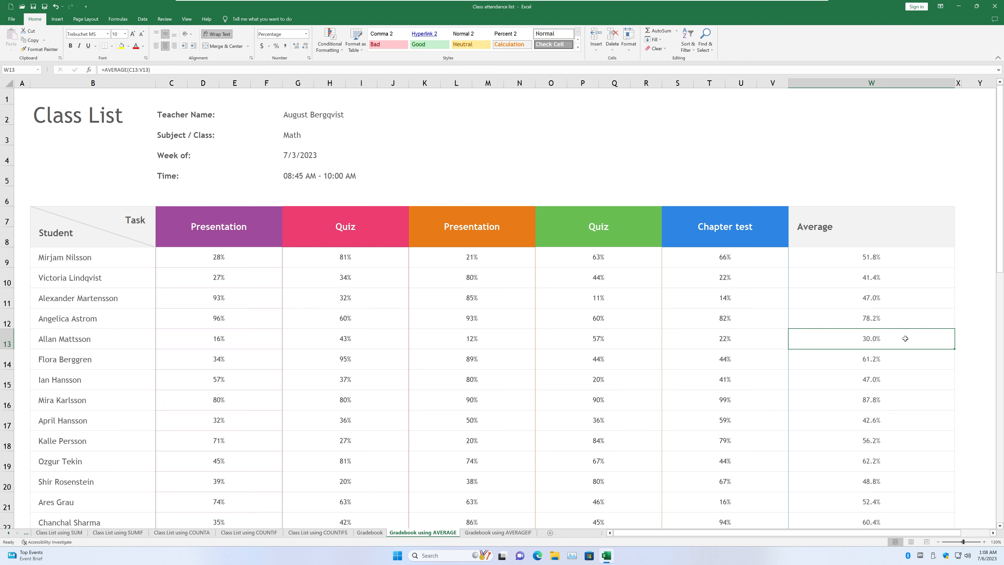
{"action": "left_click_drag", "start_coordinate": [219, 338], "coordinate": [722, 346]}
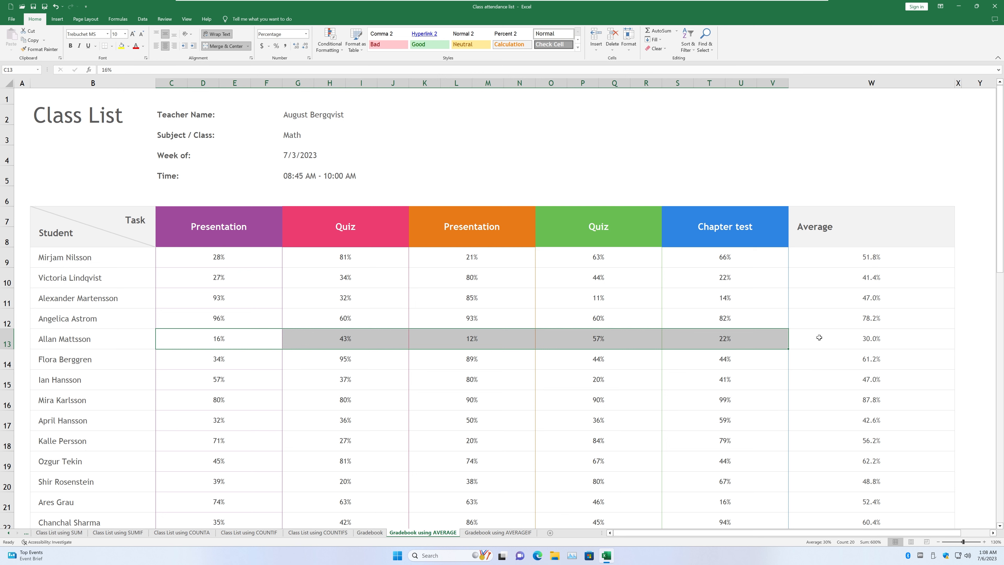
{"action": "left_click", "coordinate": [835, 337]}
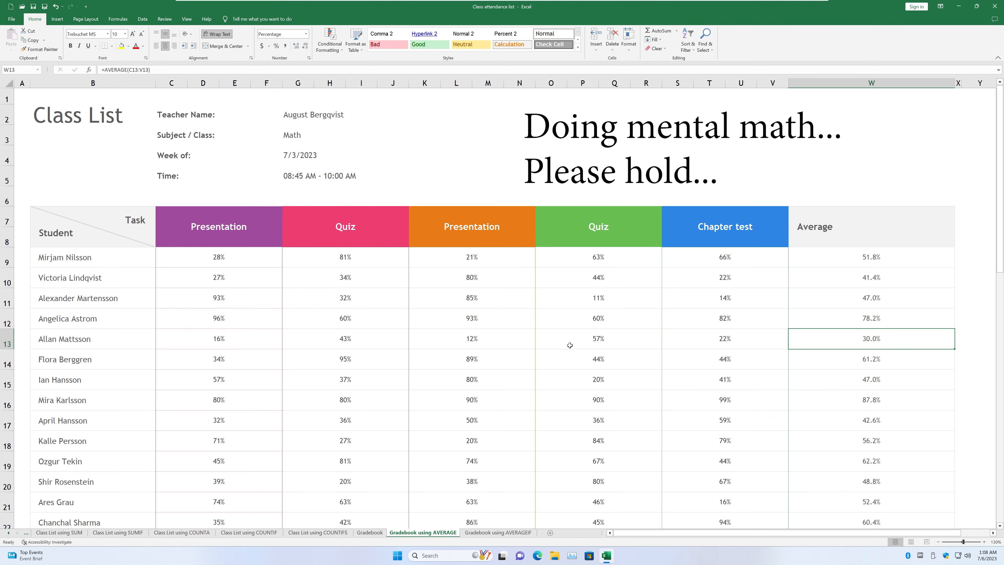
{"action": "scroll", "coordinate": [744, 428], "scroll_direction": "down", "scroll_amount": 9}
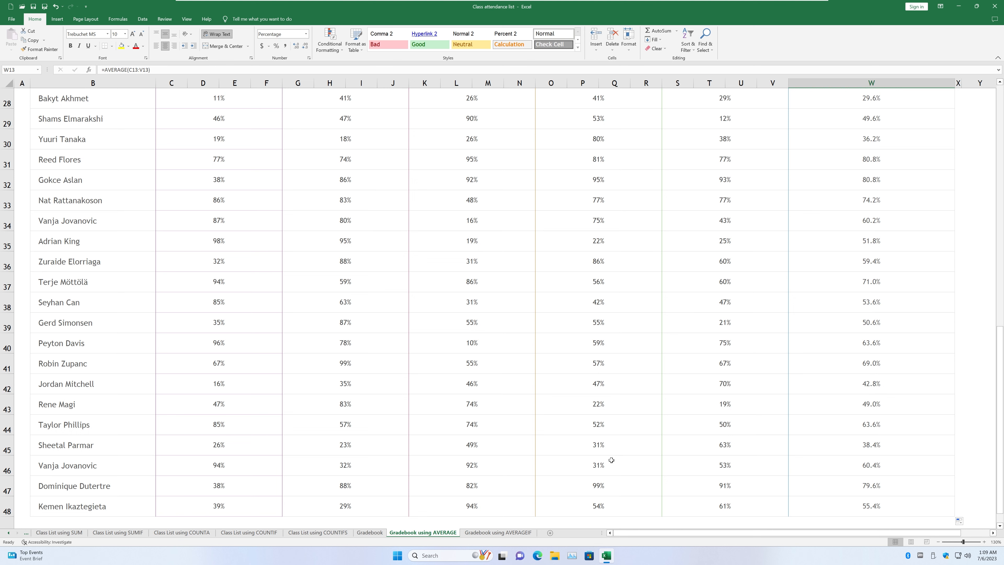
Go to the Gradebook using AVERAGEIF sheet and examine the Assessment average calculator's headings
{"action": "left_click", "coordinate": [499, 532]}
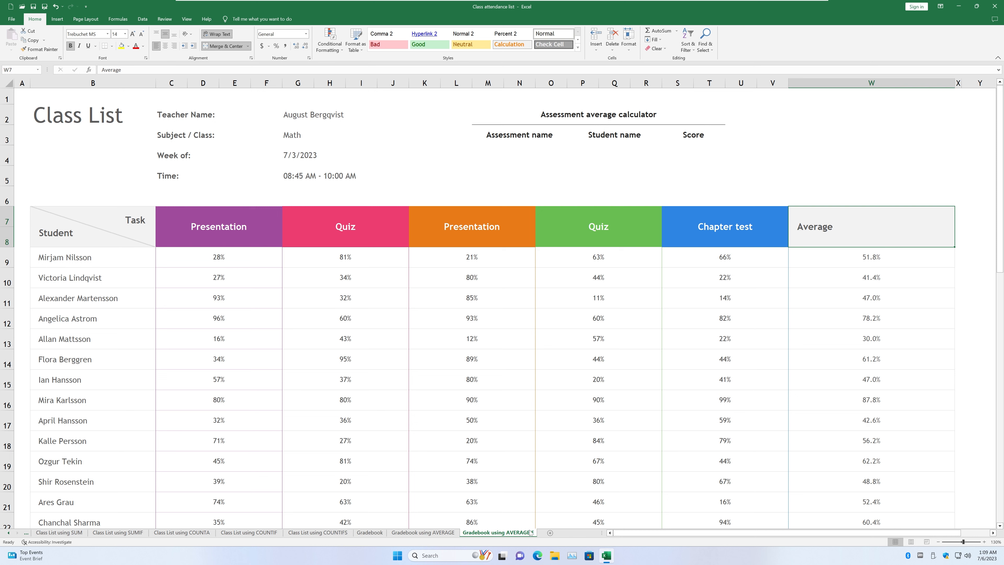
{"action": "left_click", "coordinate": [914, 261]}
{"action": "left_click", "coordinate": [887, 246]}
{"action": "left_click_drag", "start_coordinate": [488, 113], "coordinate": [676, 138]}
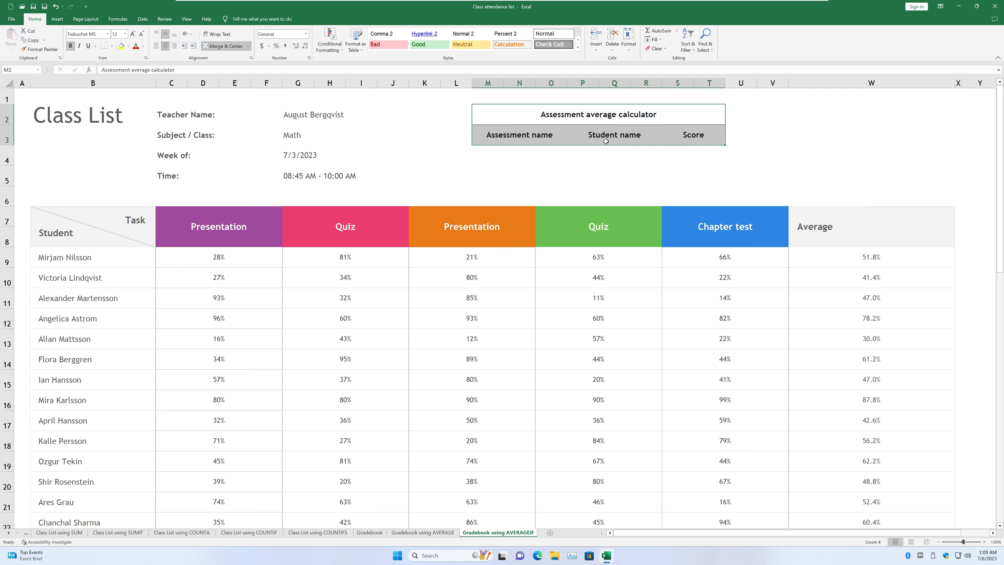
{"action": "left_click", "coordinate": [781, 130]}
{"action": "left_click", "coordinate": [652, 115]}
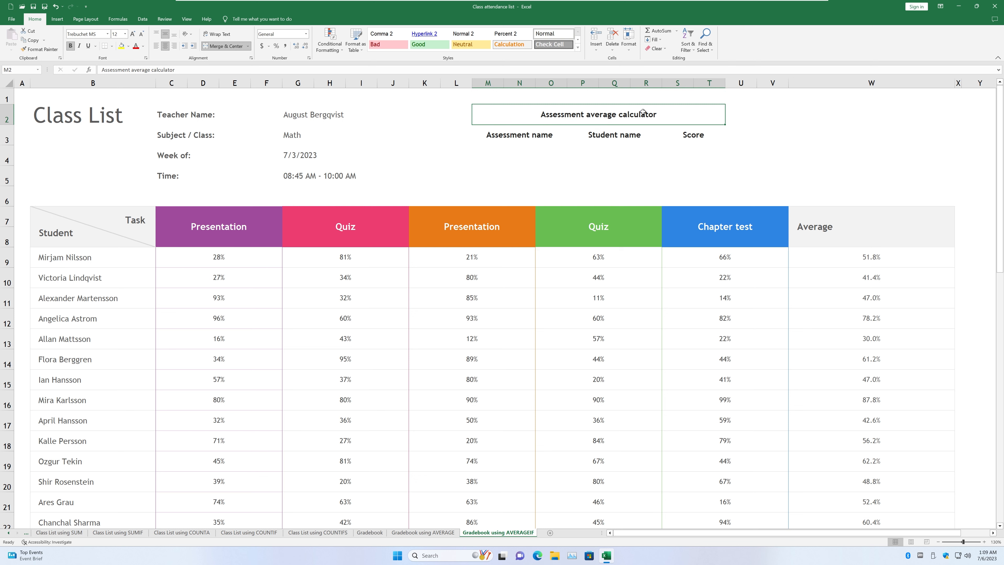
Enter =G7 in the calculator's Assessment name cell, M4, to reference the first Quiz heading
{"action": "left_click", "coordinate": [526, 152]}
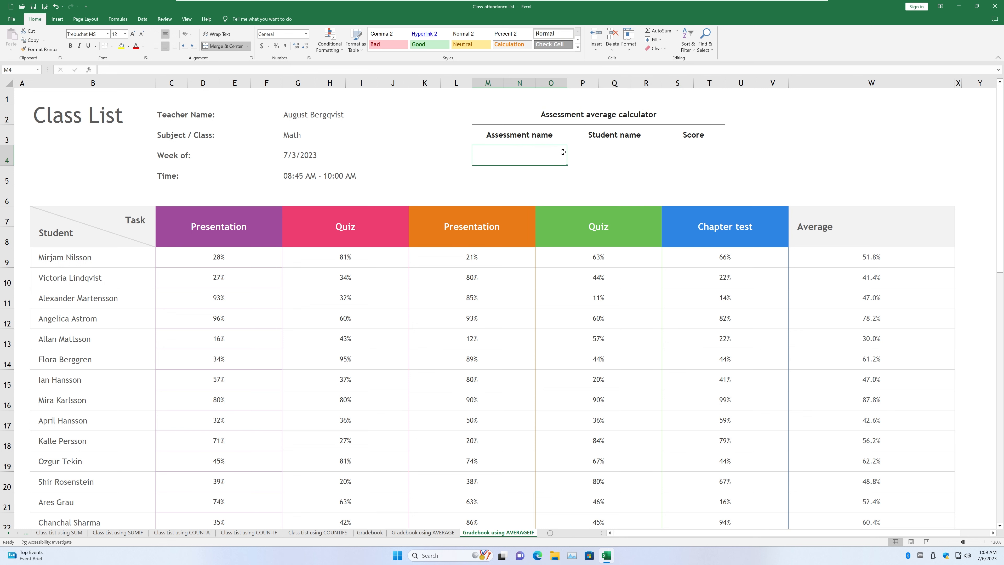
{"action": "type", "text": "="}
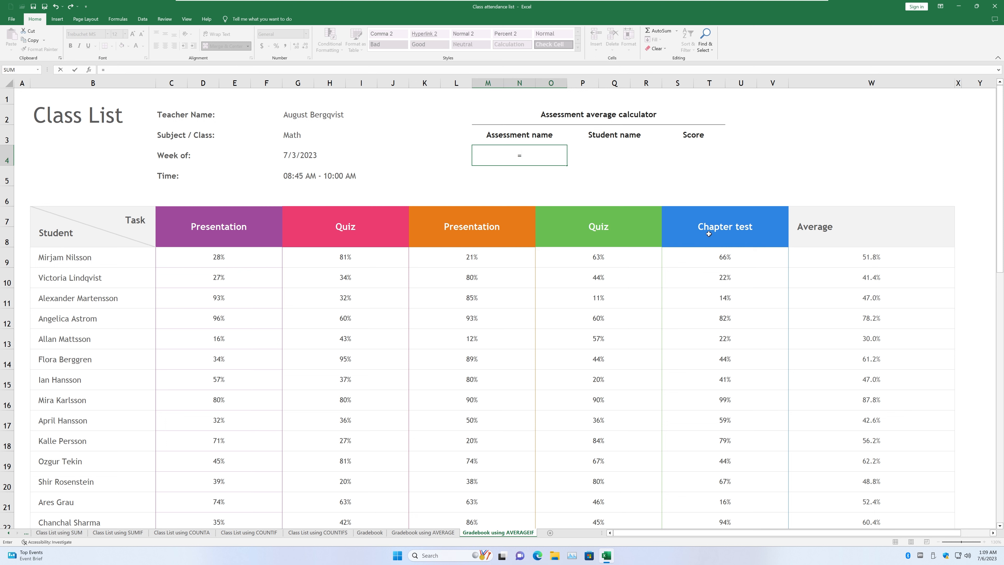
{"action": "left_click", "coordinate": [322, 234]}
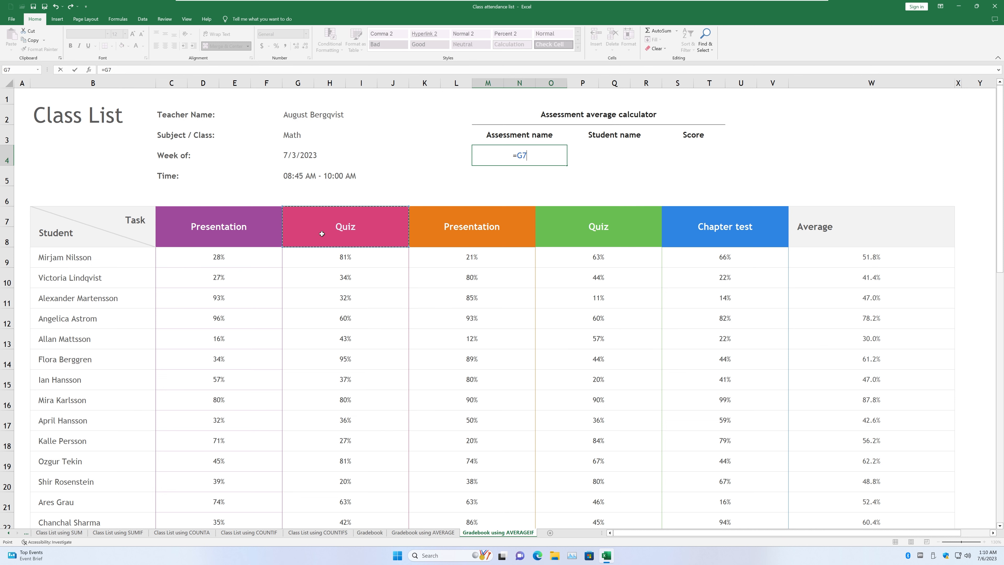
{"action": "key", "text": "Return"}
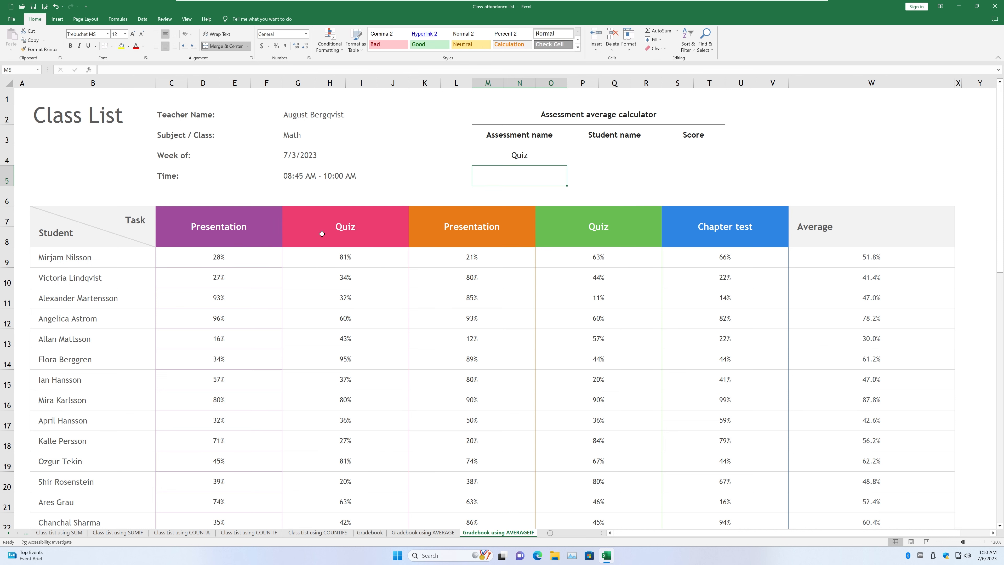
Enter =B19 in the calculator's Student name cell, P4, to reference a student from the list
{"action": "left_click", "coordinate": [613, 157]}
{"action": "type", "text": "="}
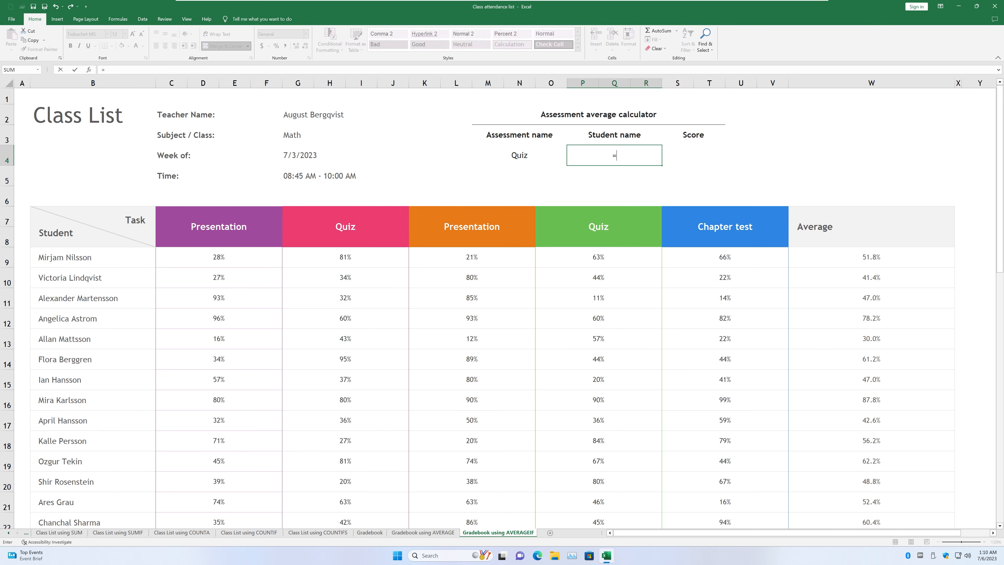
{"action": "left_click", "coordinate": [92, 459]}
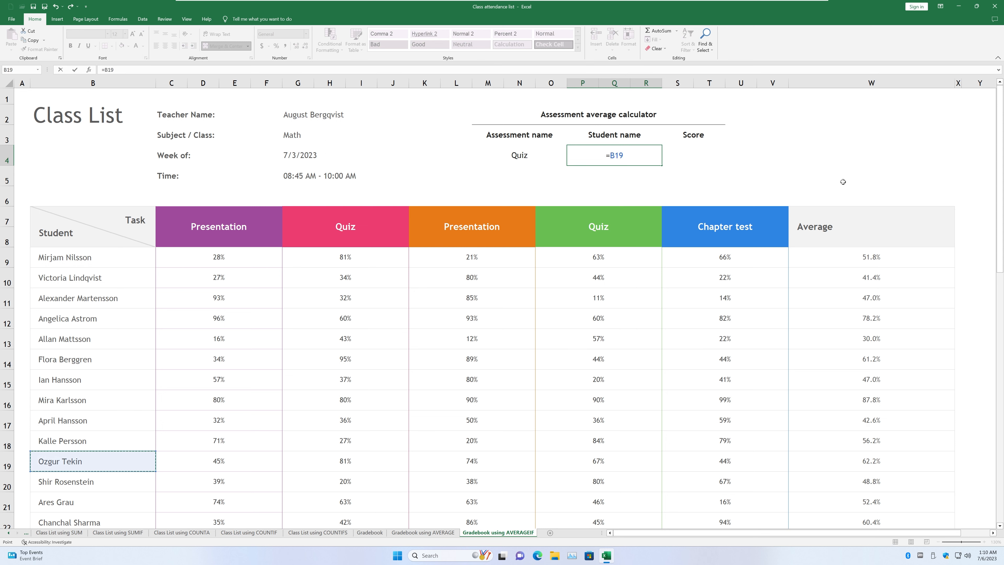
{"action": "key", "text": "Return"}
Start an AVERAGEIF formula in the Score cell, S4, with the headings C7:V8 as range and M4 as criteria
{"action": "left_click", "coordinate": [699, 158]}
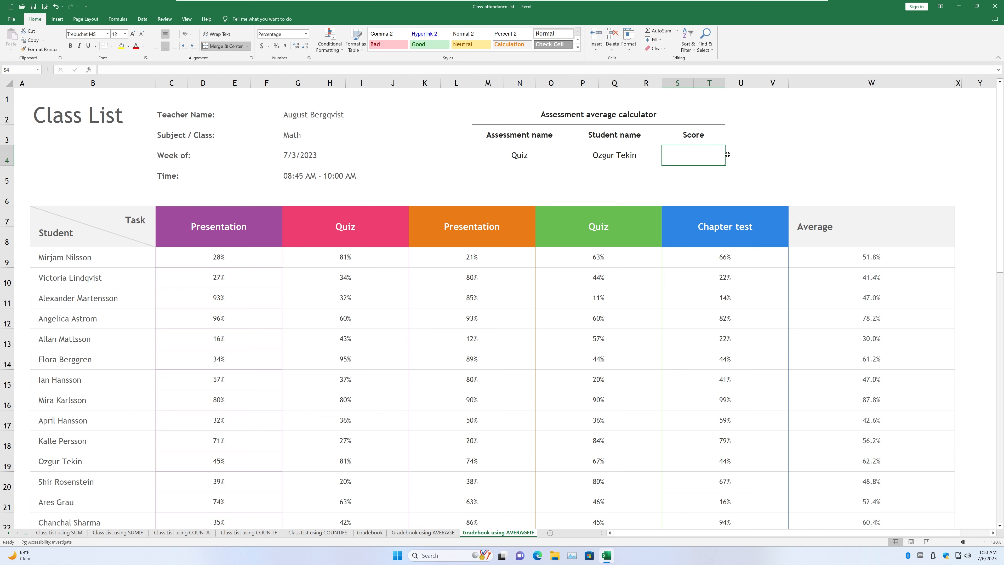
{"action": "type", "text": "="}
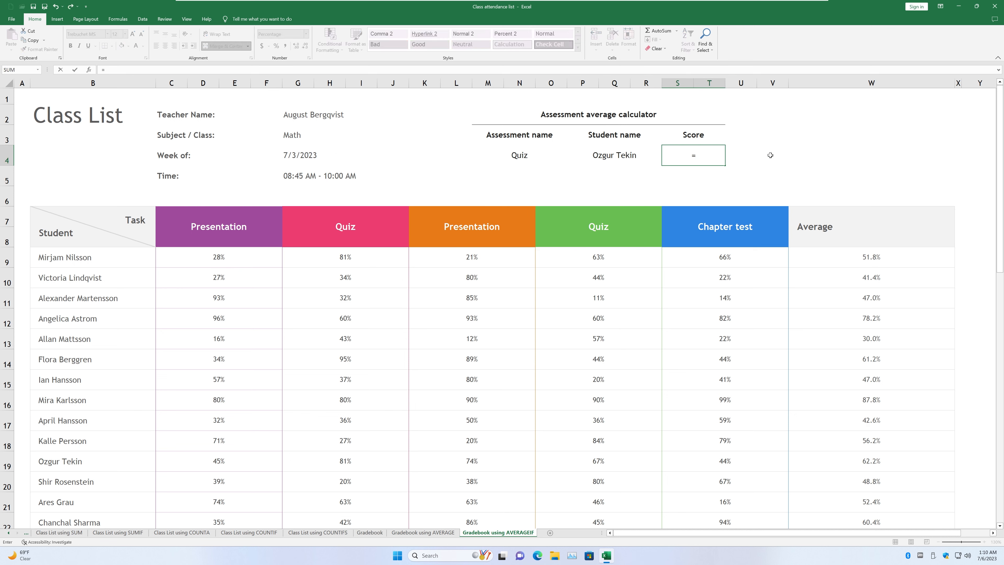
{"action": "type", "text": "averageif"}
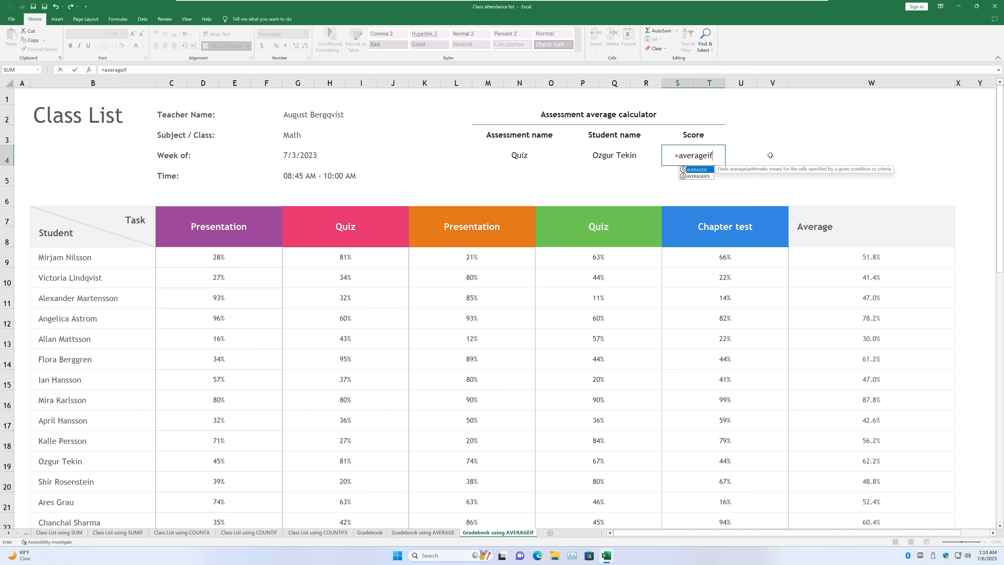
{"action": "type", "text": "("}
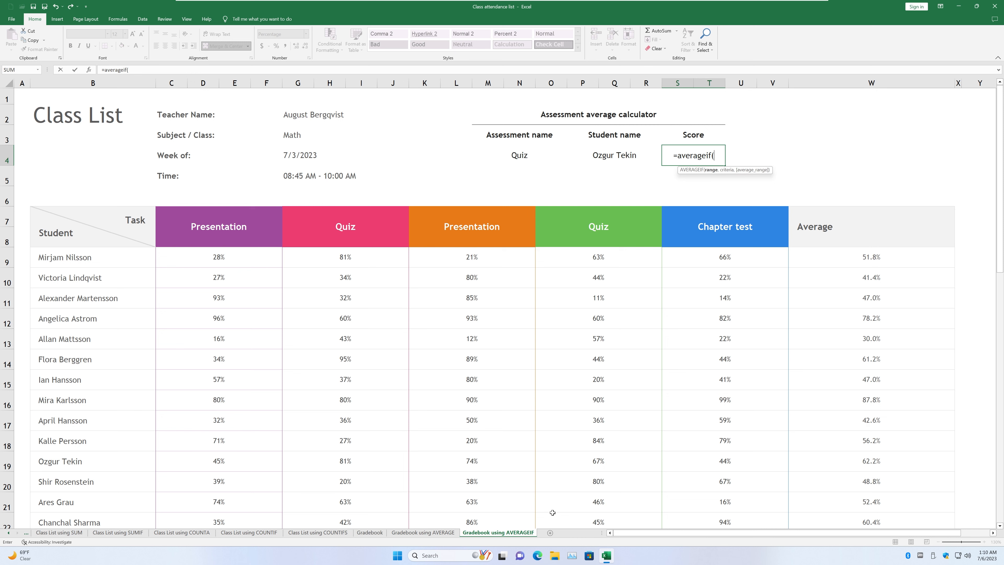
{"action": "left_click_drag", "start_coordinate": [240, 228], "coordinate": [729, 226]}
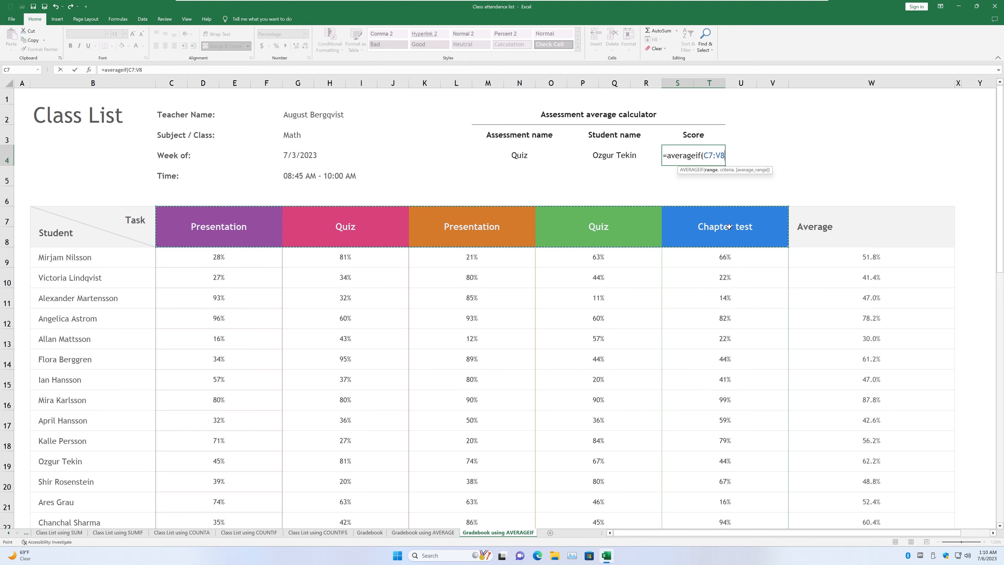
{"action": "type", "text": ","}
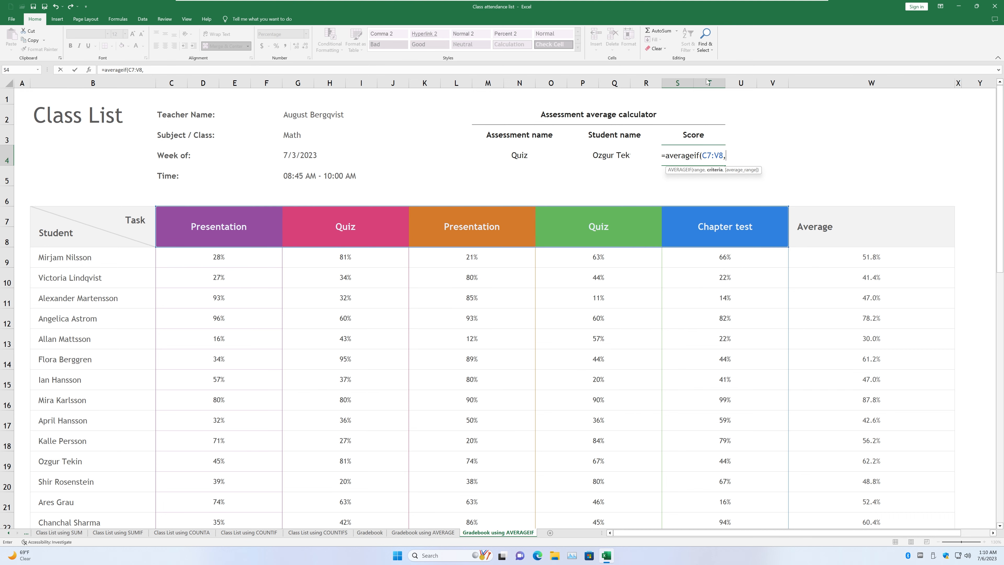
{"action": "left_click", "coordinate": [536, 157]}
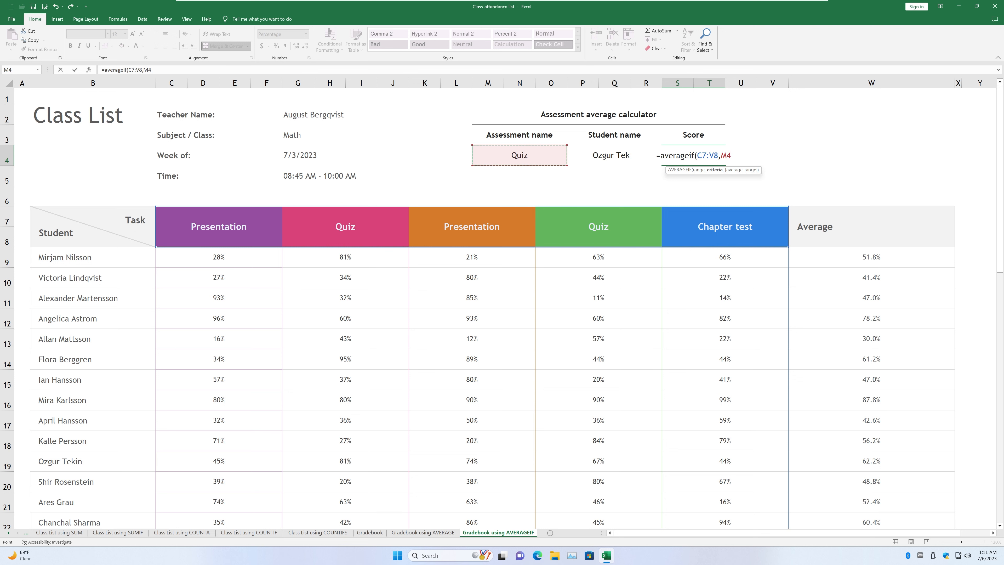
Make the AVERAGEIF range and criteria references absolute, as $C$7:$V$8 and $M$4
{"action": "key", "text": "F4"}
{"action": "left_click", "coordinate": [710, 155]}
{"action": "key", "text": "F4"}
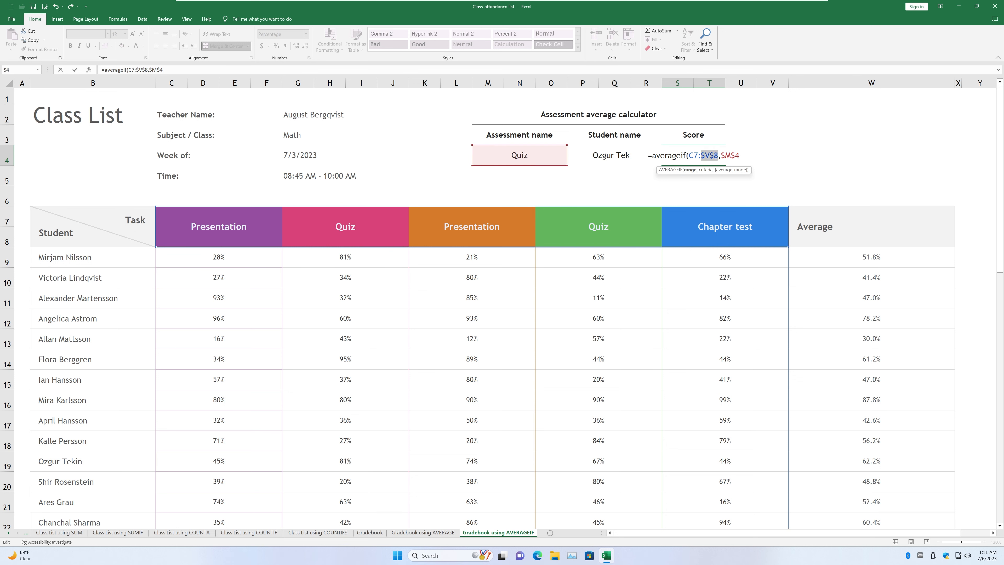
{"action": "left_click", "coordinate": [695, 155]}
{"action": "key", "text": "F4"}
{"action": "left_click", "coordinate": [744, 155]}
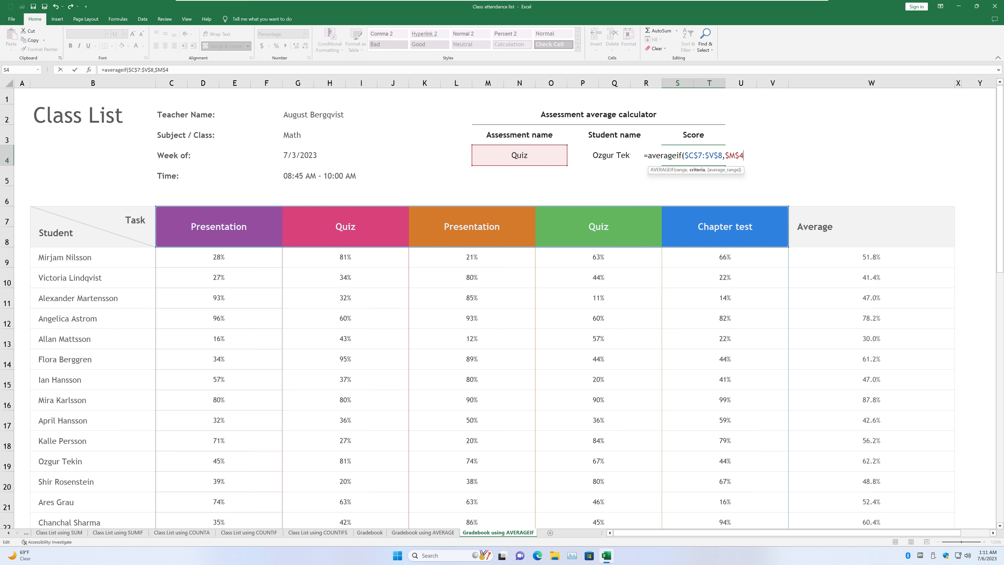
Complete the AVERAGEIF formula with the chosen student's scores, C19:V19, as the average range
{"action": "type", "text": ","}
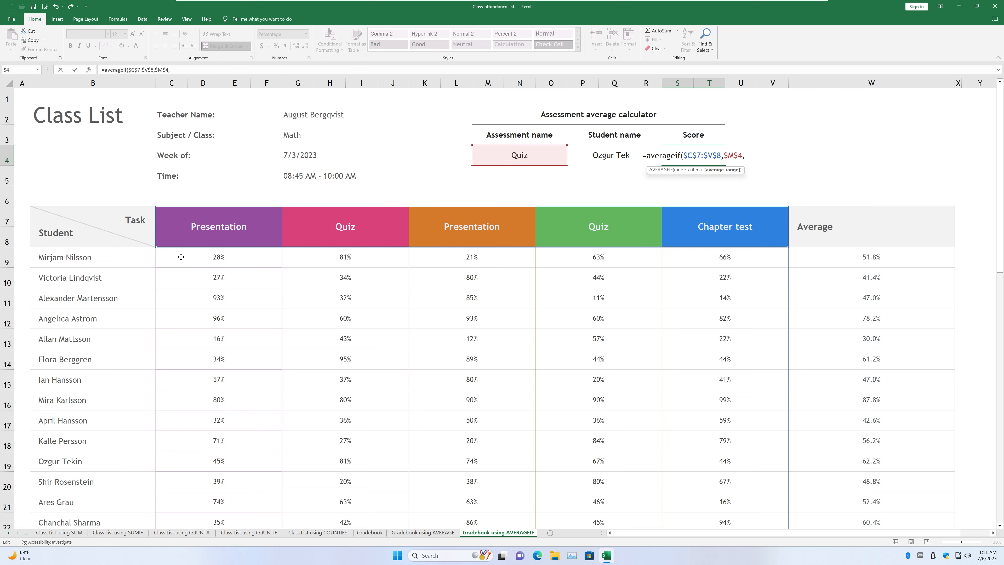
{"action": "left_click_drag", "start_coordinate": [181, 257], "coordinate": [727, 259]}
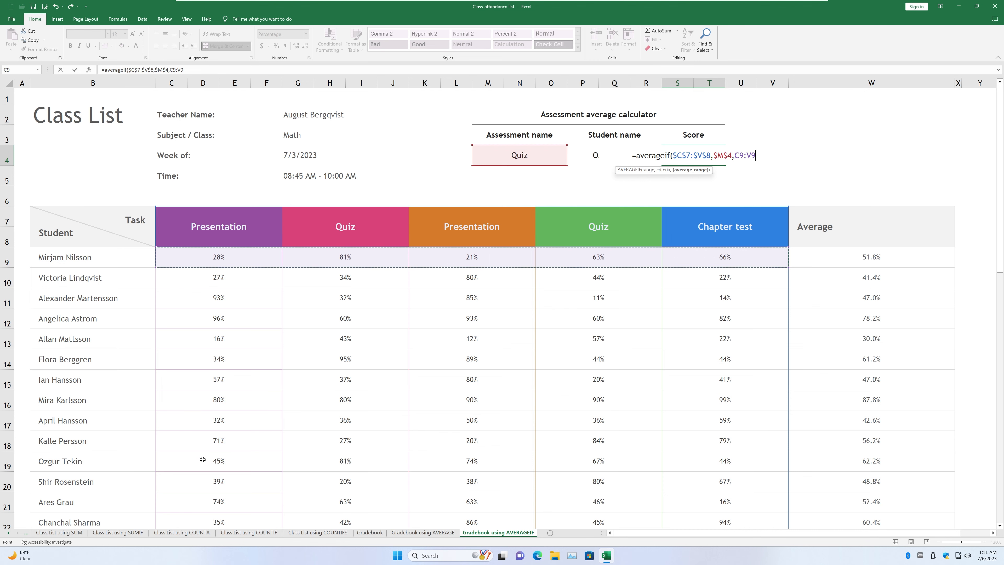
{"action": "left_click_drag", "start_coordinate": [202, 459], "coordinate": [740, 455]}
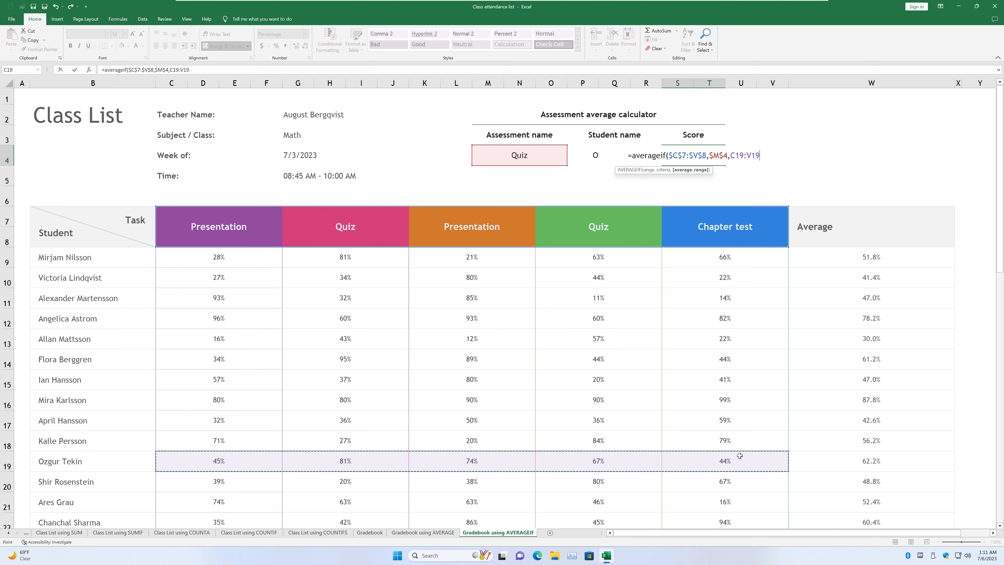
{"action": "type", "text": ")"}
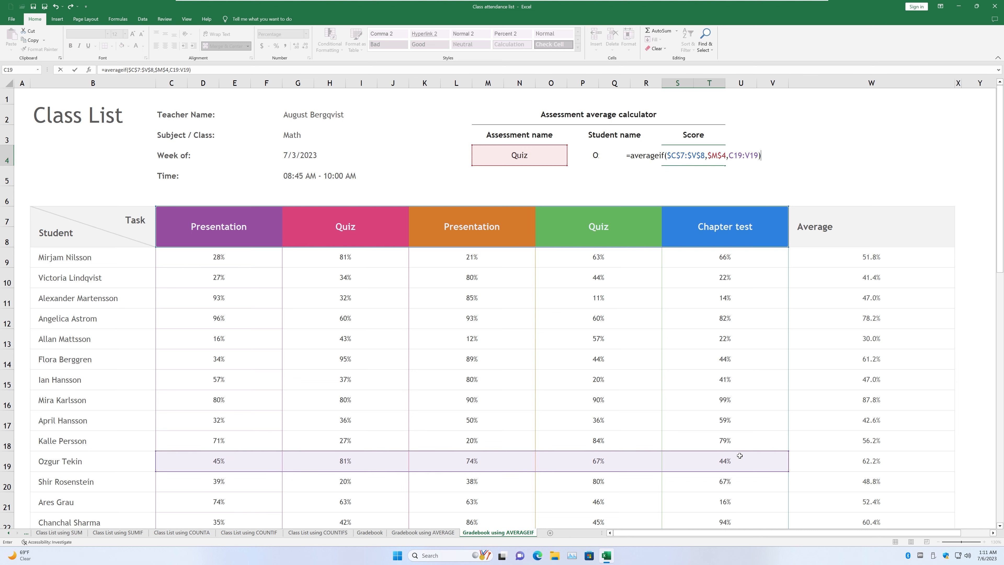
{"action": "key", "text": "Return"}
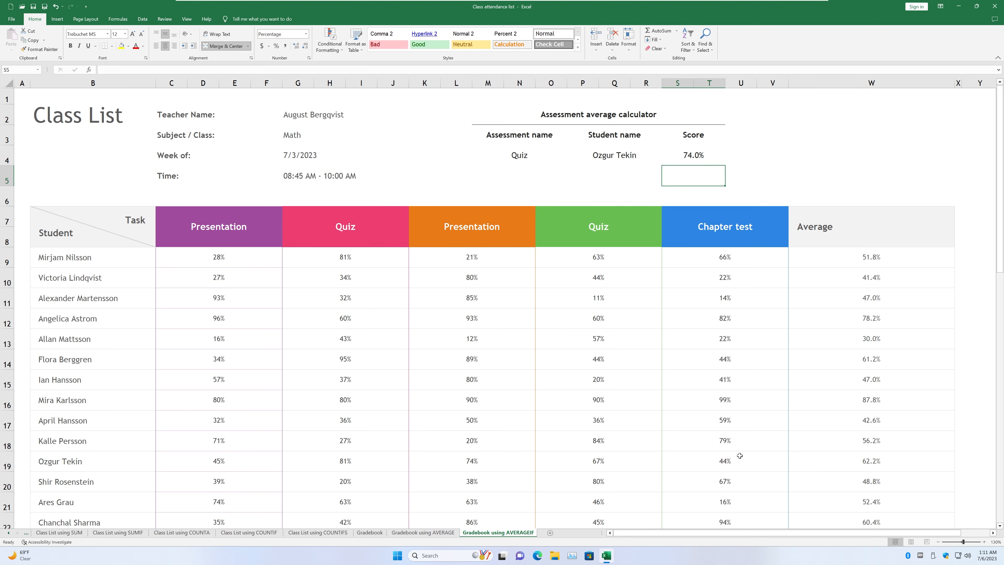
Test the Score formula by setting the Student name cell, P4, to =B11, and undo that change
{"action": "left_click", "coordinate": [601, 155]}
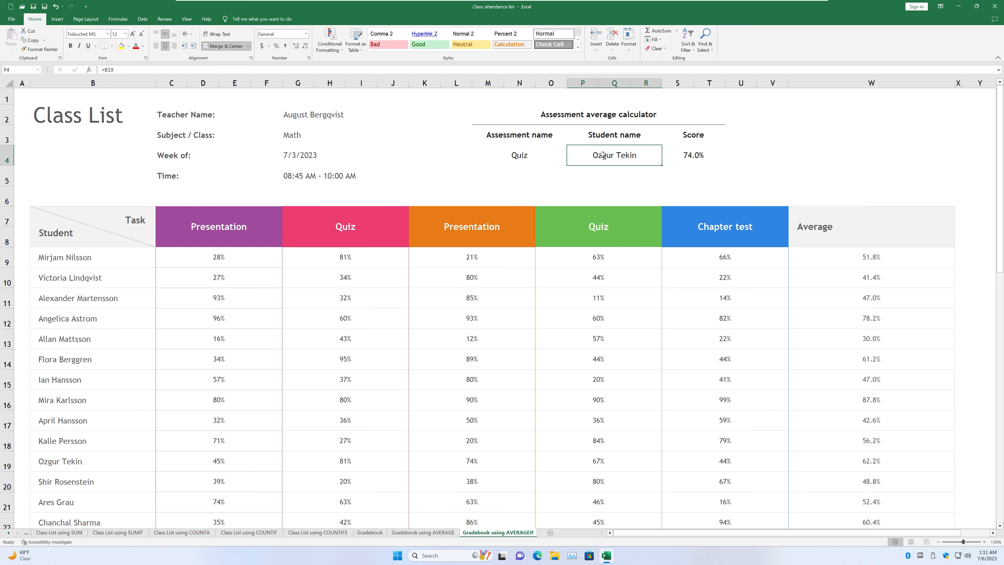
{"action": "type", "text": "="}
{"action": "left_click", "coordinate": [62, 297]}
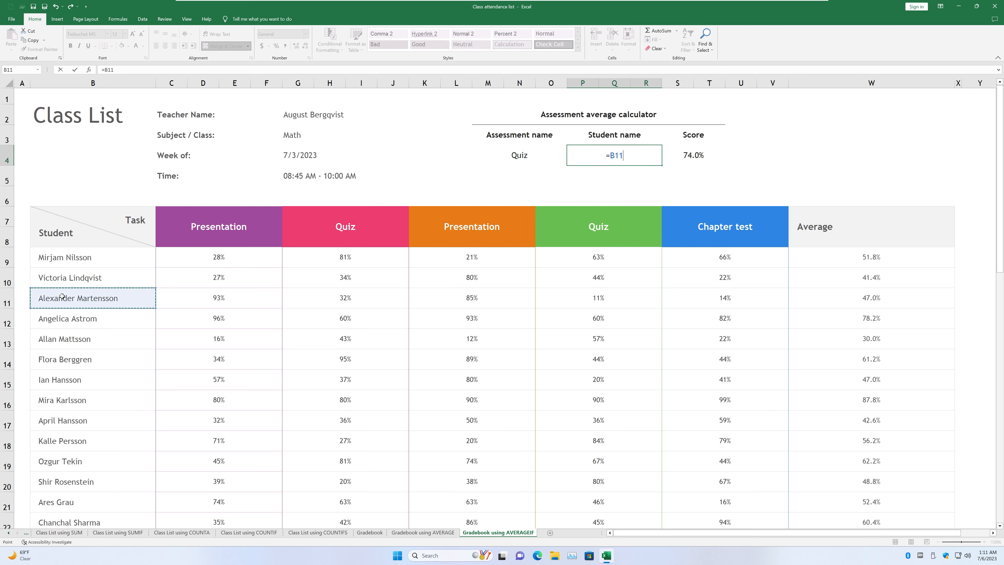
{"action": "key", "text": "Return"}
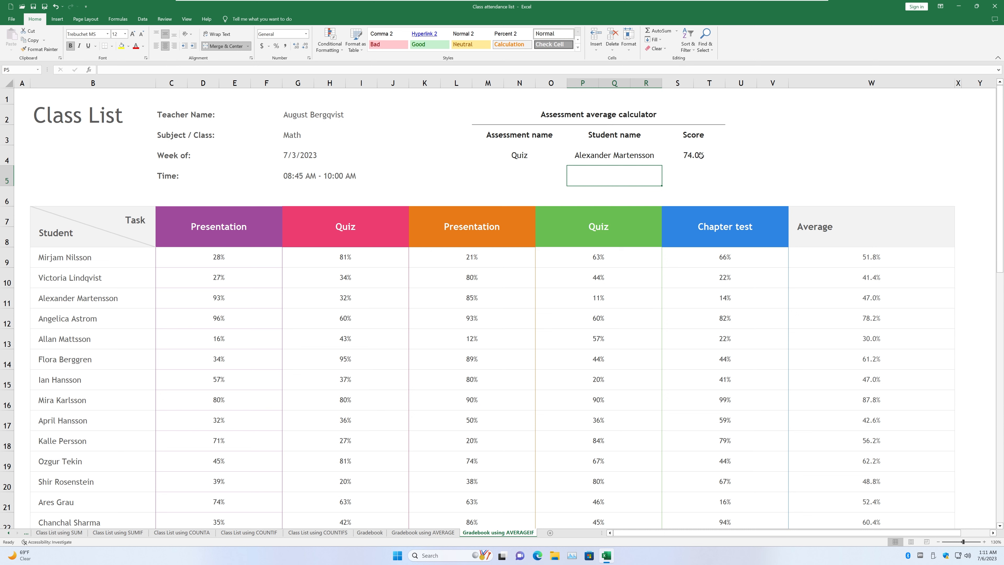
{"action": "key", "text": "ctrl+z"}
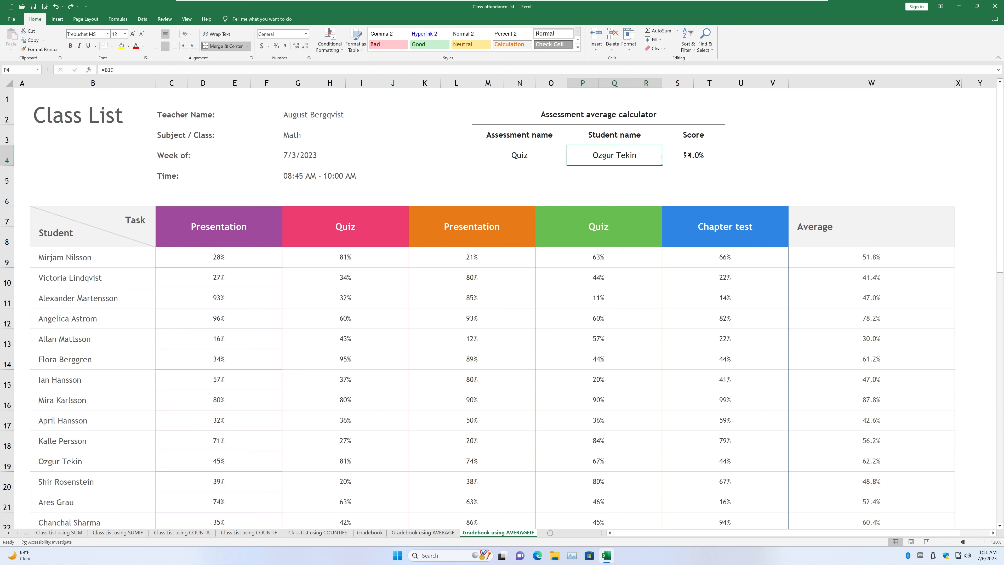
Remove the fixed average range C19:V19 and closing parenthesis from the AVERAGEIF formula in S4
{"action": "left_click", "coordinate": [691, 155]}
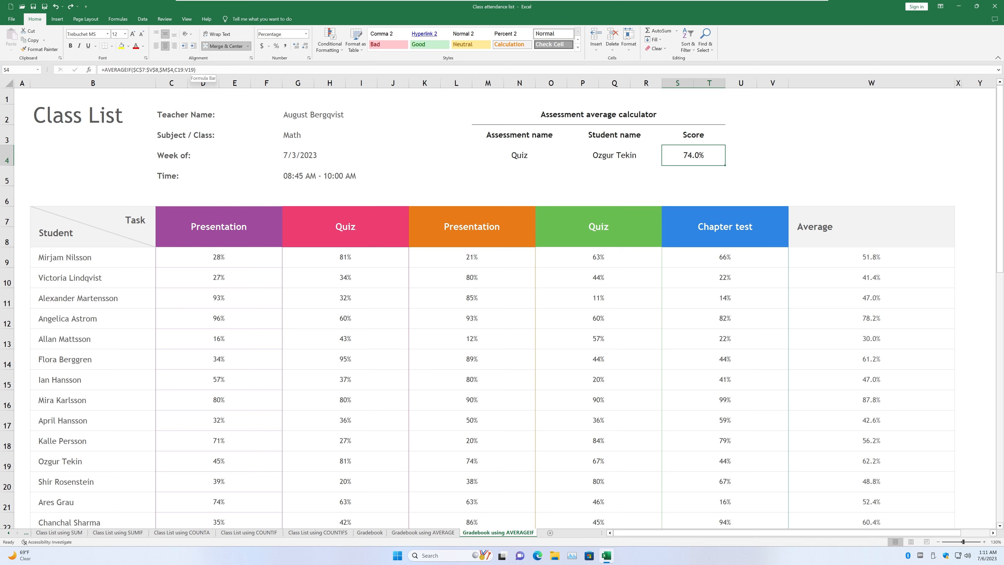
{"action": "left_click", "coordinate": [242, 70]}
{"action": "key", "text": "BackSpace"}
{"action": "key", "text": "BackSpace"}
{"action": "key", "text": "BackSpace"}
{"action": "key", "text": "BackSpace"}
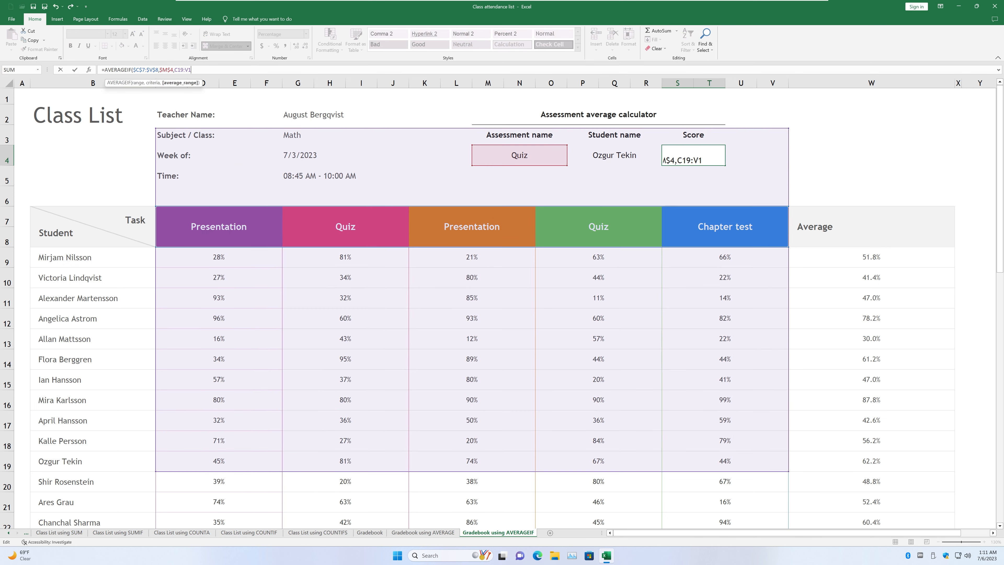
{"action": "key", "text": "BackSpace"}
{"action": "key", "text": "BackSpace"}
{"action": "key", "text": "BackSpace"}
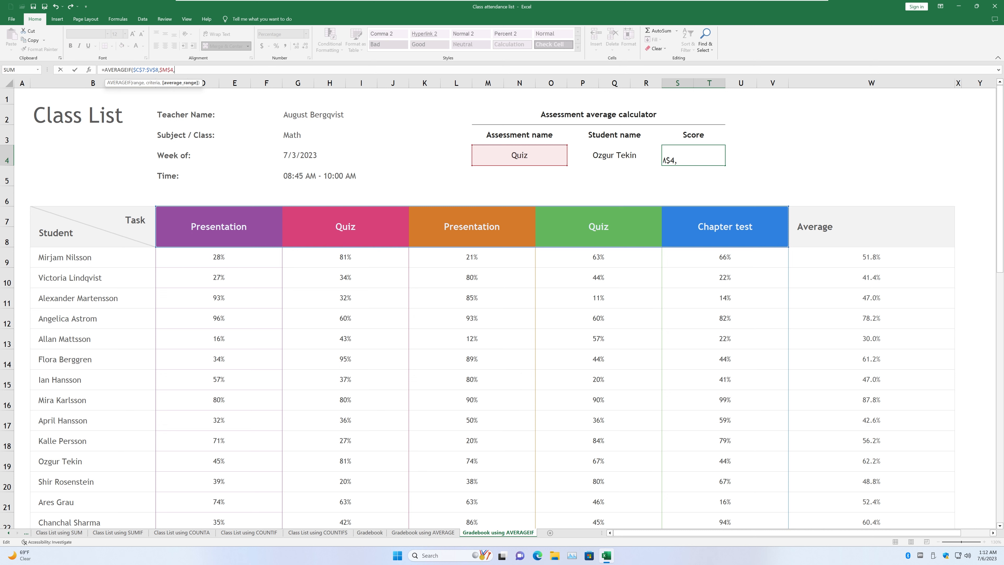
Begin a dynamic average range in the AVERAGEIF formula with indirect("C"&
{"action": "type", "text": "i"}
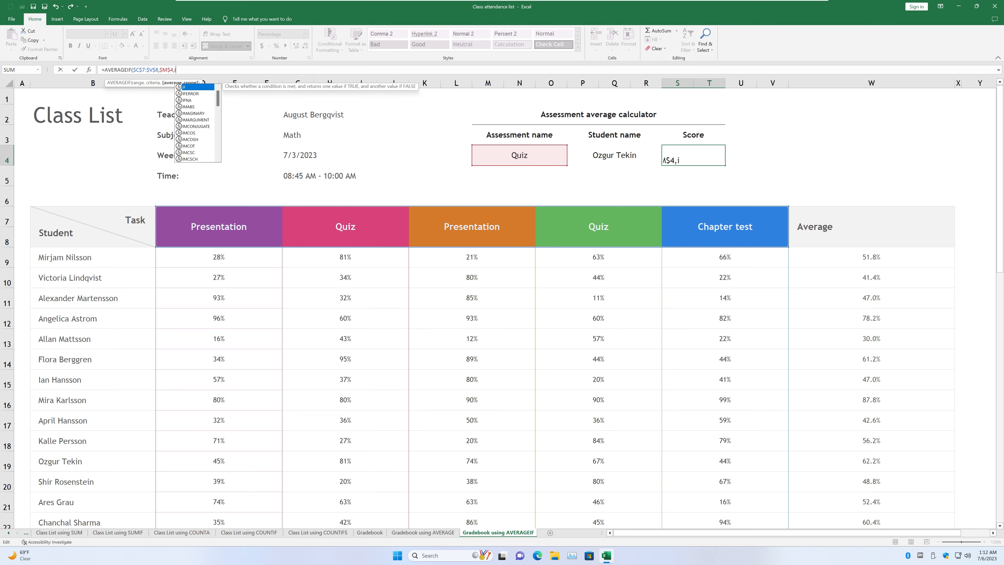
{"action": "type", "text": "ndirect"}
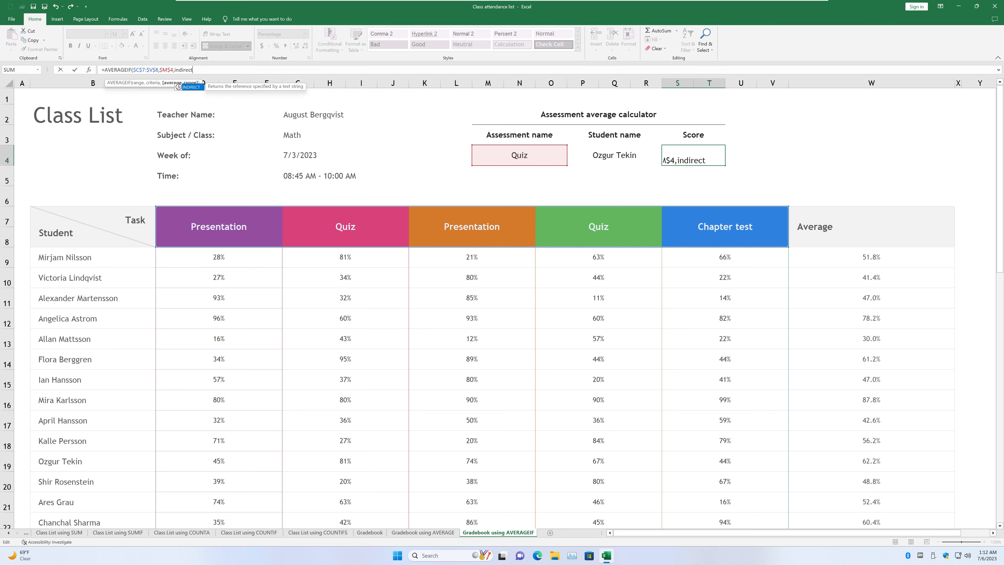
{"action": "type", "text": "(\"C"}
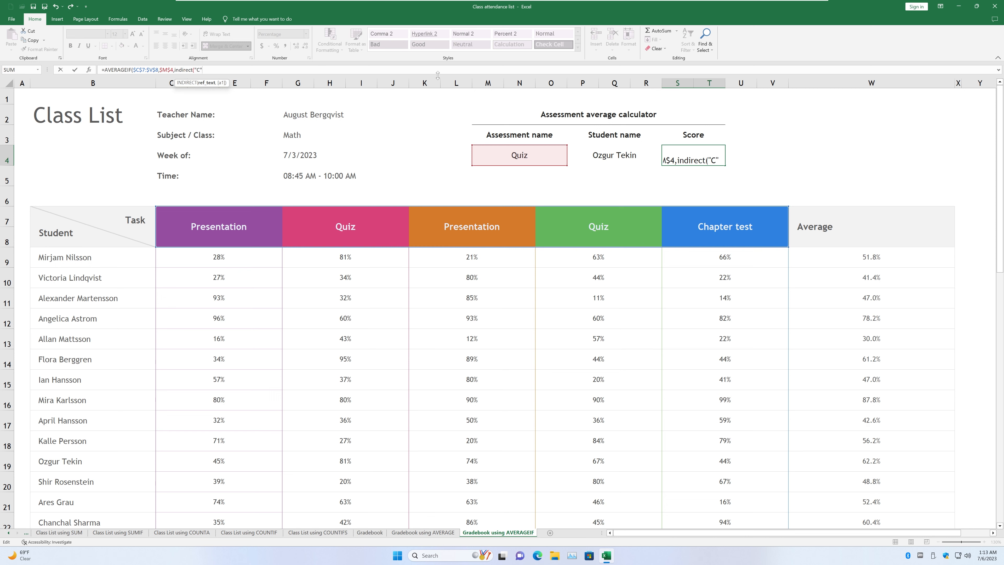
{"action": "type", "text": "&"}
{"action": "key", "text": "shift+Left"}
{"action": "key", "text": "Right"}
Add a MATCH function after the "C"& text, with the Student name cell as absolute lookup value, $P$4
{"action": "type", "text": "M"}
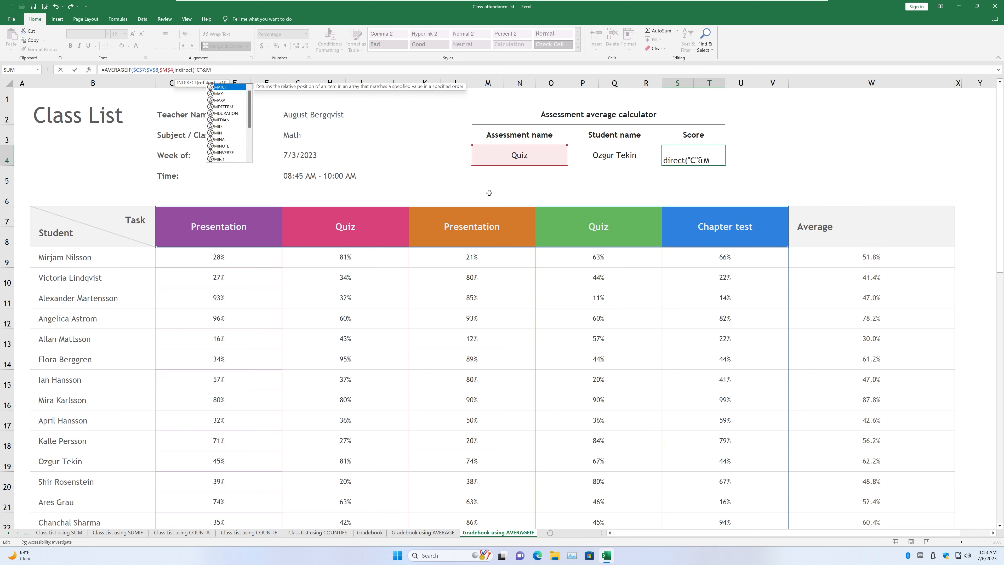
{"action": "type", "text": "ATCH"}
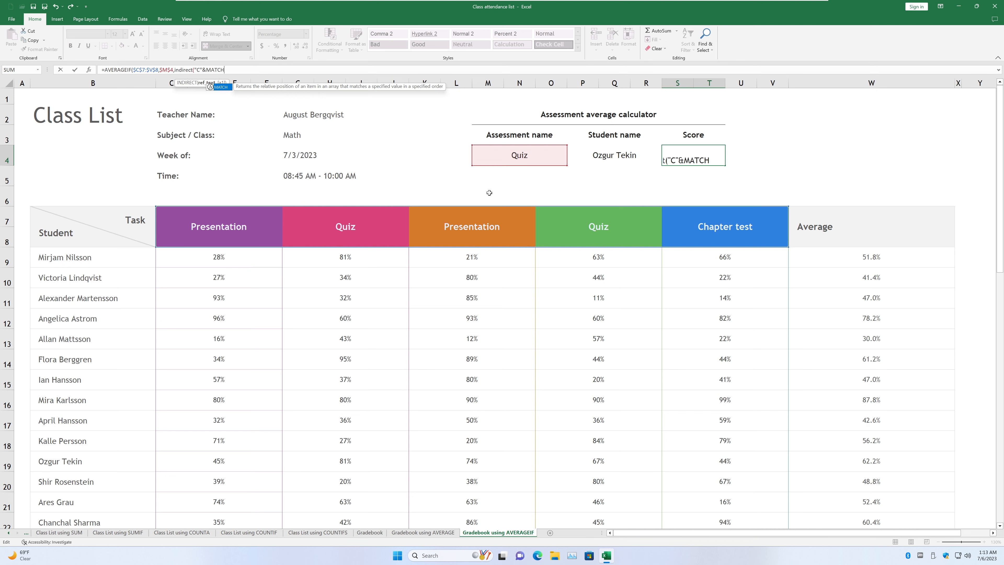
{"action": "type", "text": "("}
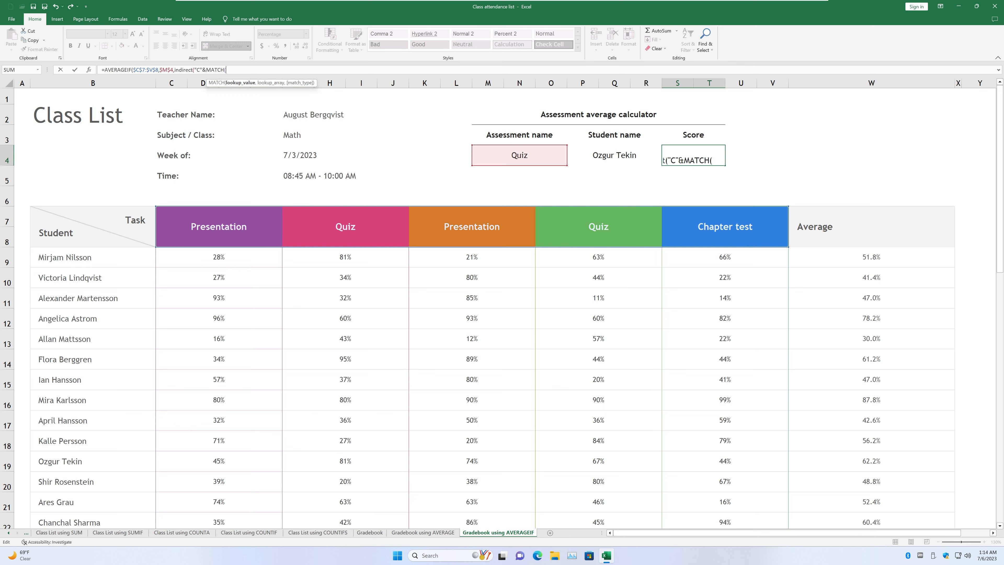
{"action": "left_click", "coordinate": [603, 159]}
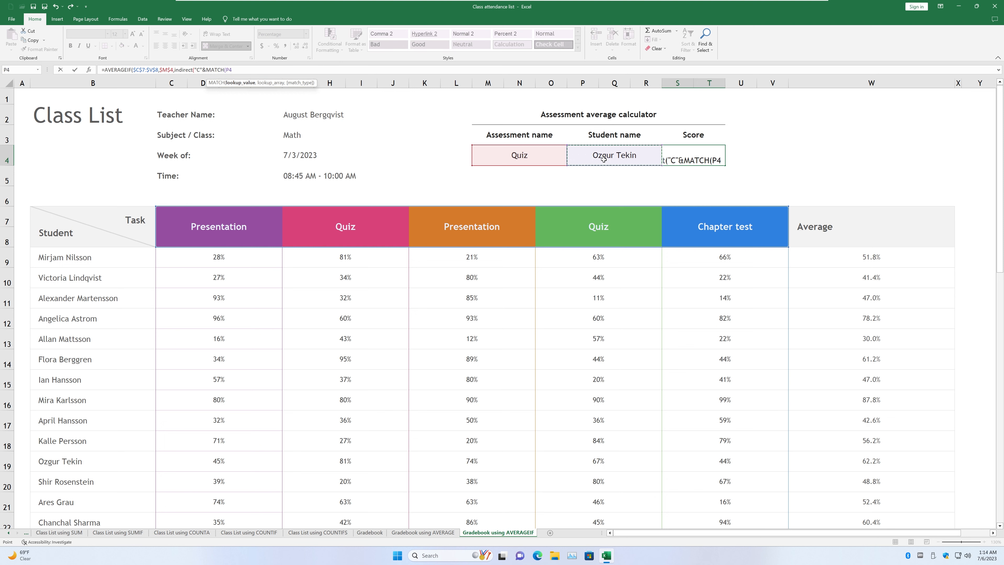
{"action": "key", "text": "F4"}
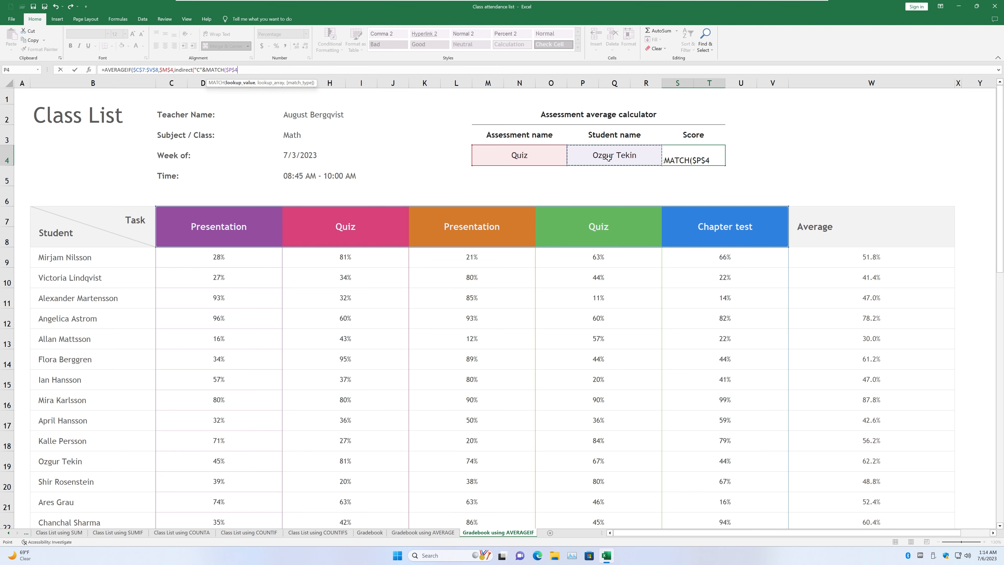
{"action": "type", "text": ","}
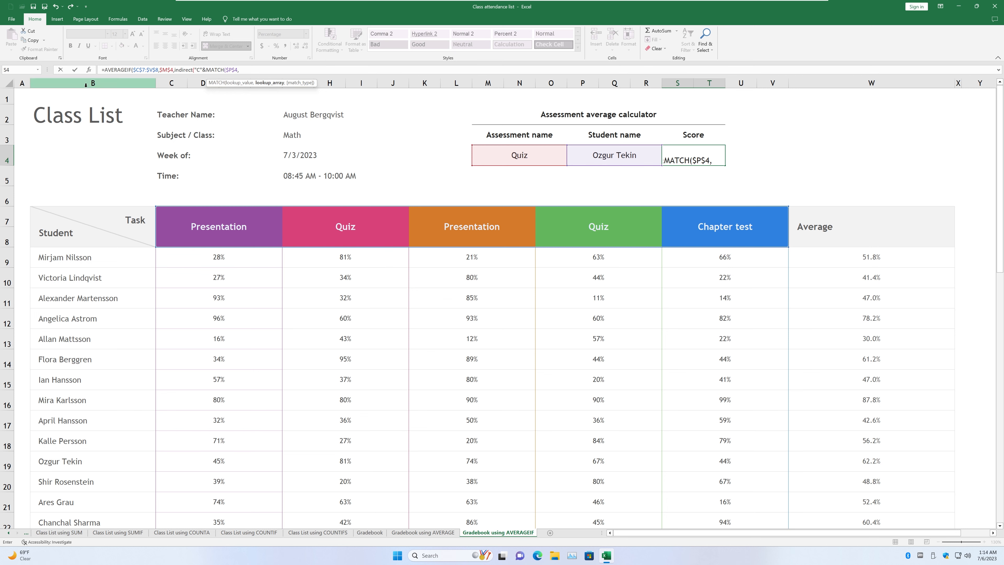
Complete the MATCH function in S4 with $B:$B as absolute lookup array and exact match type 0, and close it
{"action": "left_click", "coordinate": [97, 81]}
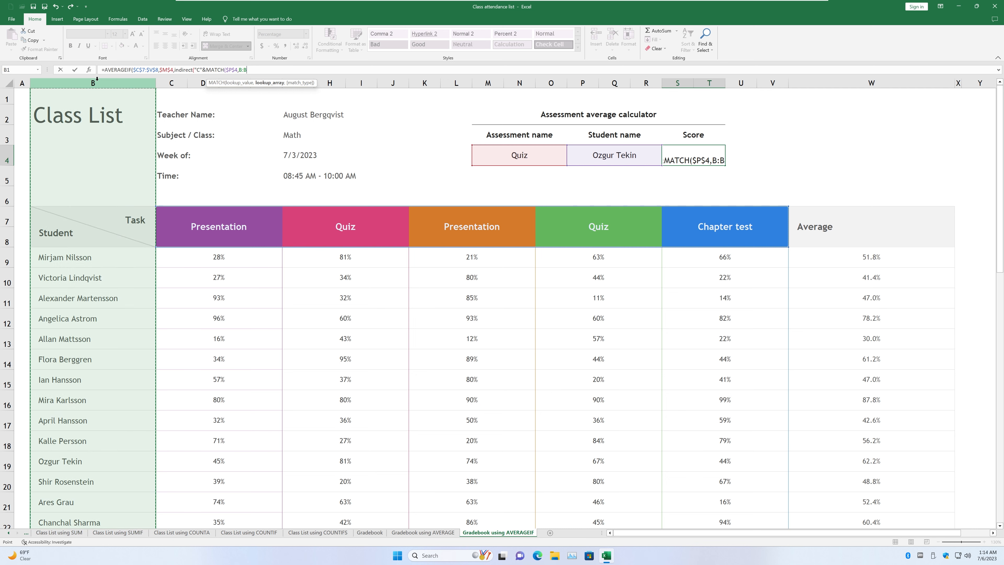
{"action": "key", "text": "F4"}
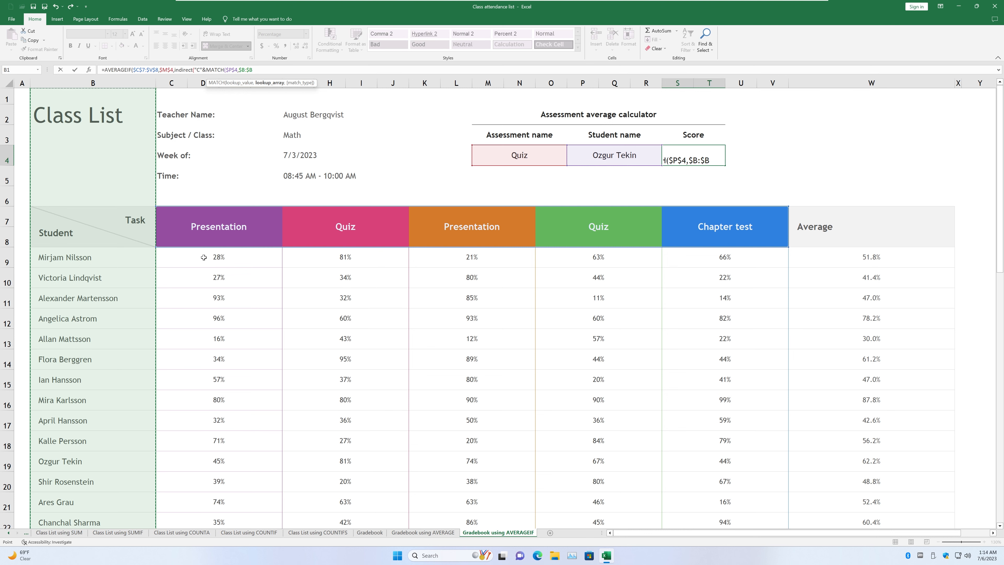
{"action": "left_click_drag", "start_coordinate": [204, 257], "coordinate": [707, 253]}
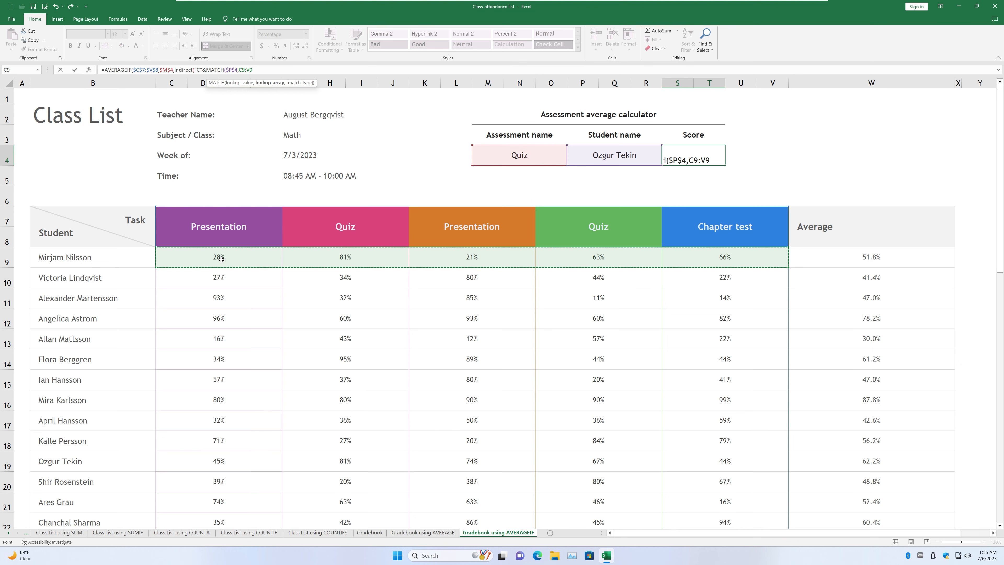
{"action": "left_click", "coordinate": [102, 81]}
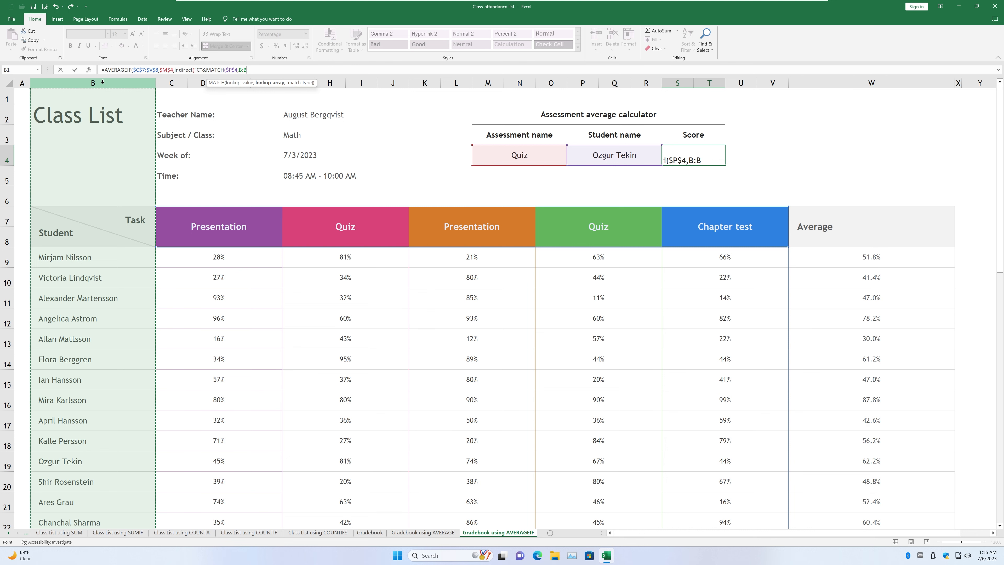
{"action": "key", "text": "F4"}
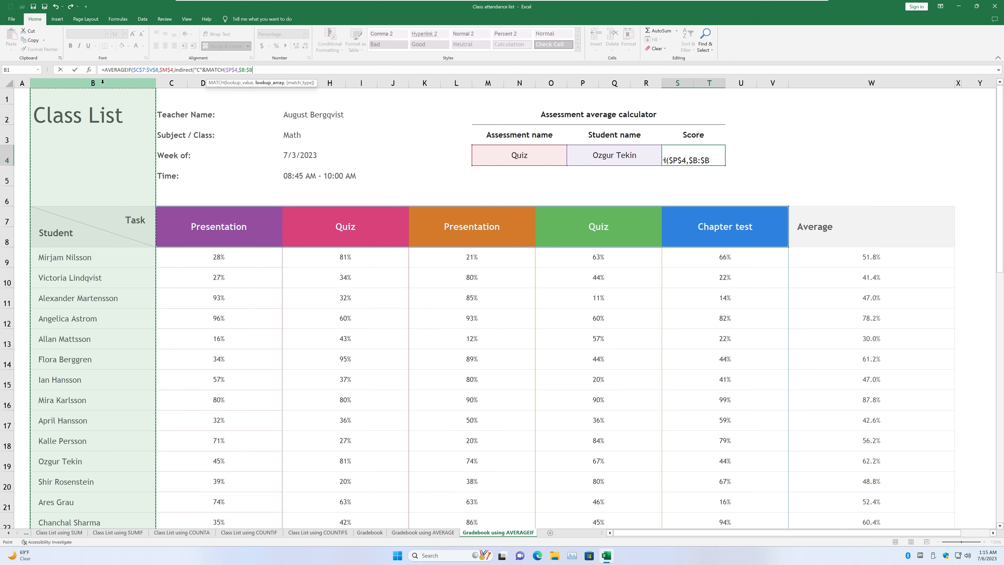
{"action": "type", "text": ","}
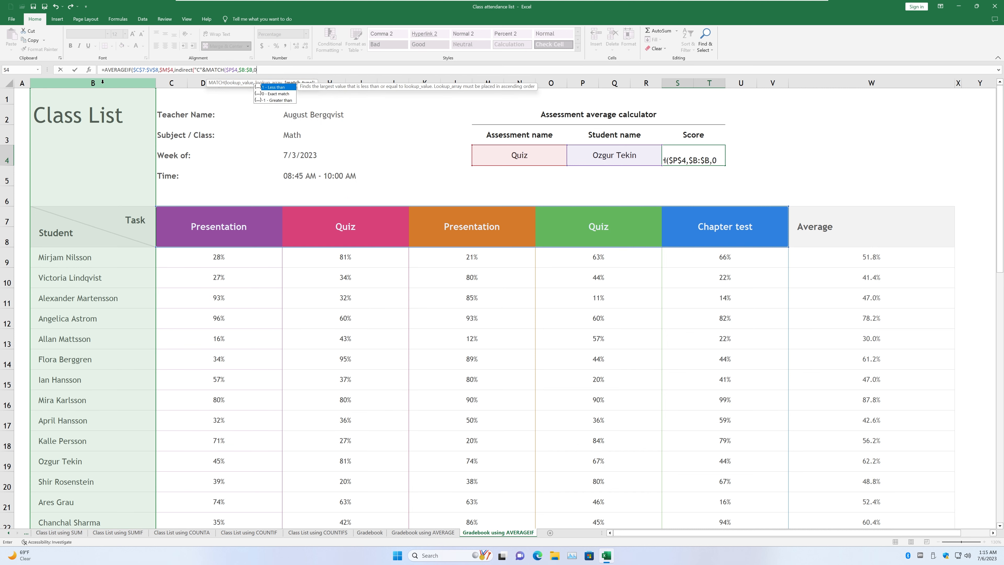
{"action": "type", "text": "0)"}
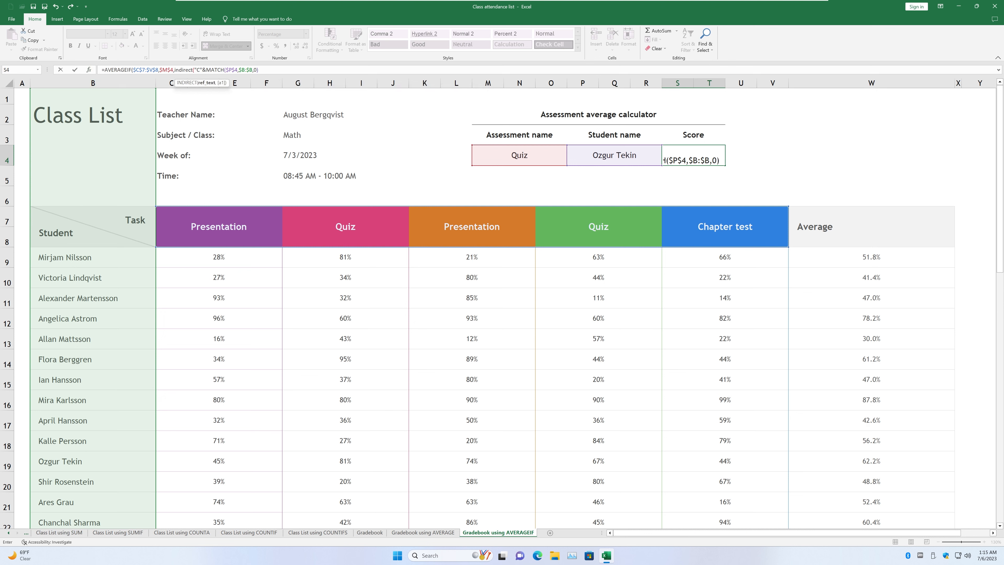
Append &":V"& and a copy of MATCH($P$4,$B:$B,0) to the INDIRECT reference, close both outer functions and commit the Score formula
{"action": "left_click_drag", "start_coordinate": [259, 70], "coordinate": [206, 70]}
{"action": "left_click", "coordinate": [259, 70]}
{"action": "key", "text": "ctrl+c"}
{"action": "left_click", "coordinate": [259, 70]}
{"action": "type", "text": "\""}
{"action": "type", "text": "&\":V\"&"}
{"action": "key", "text": "ctrl+v"}
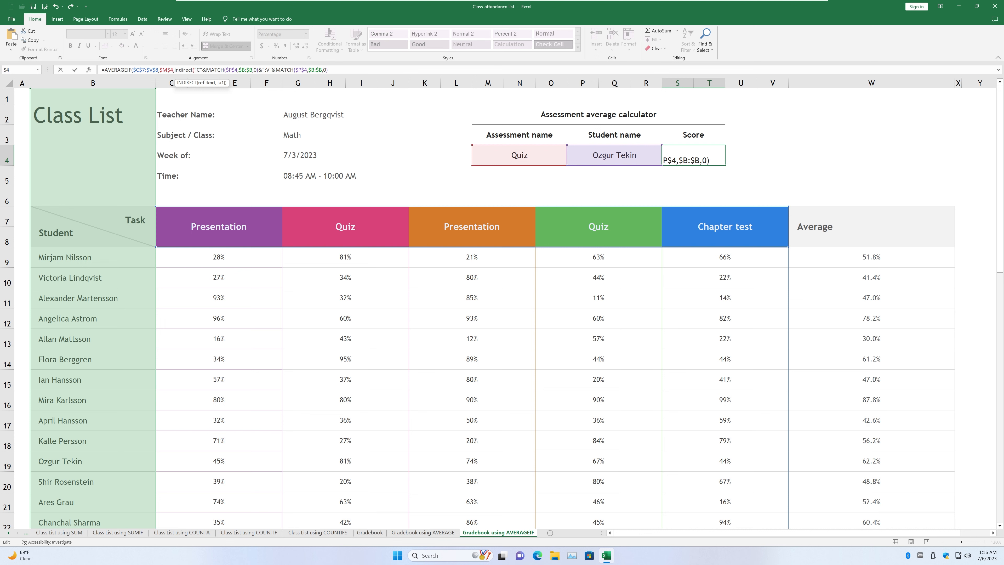
{"action": "type", "text": ")"}
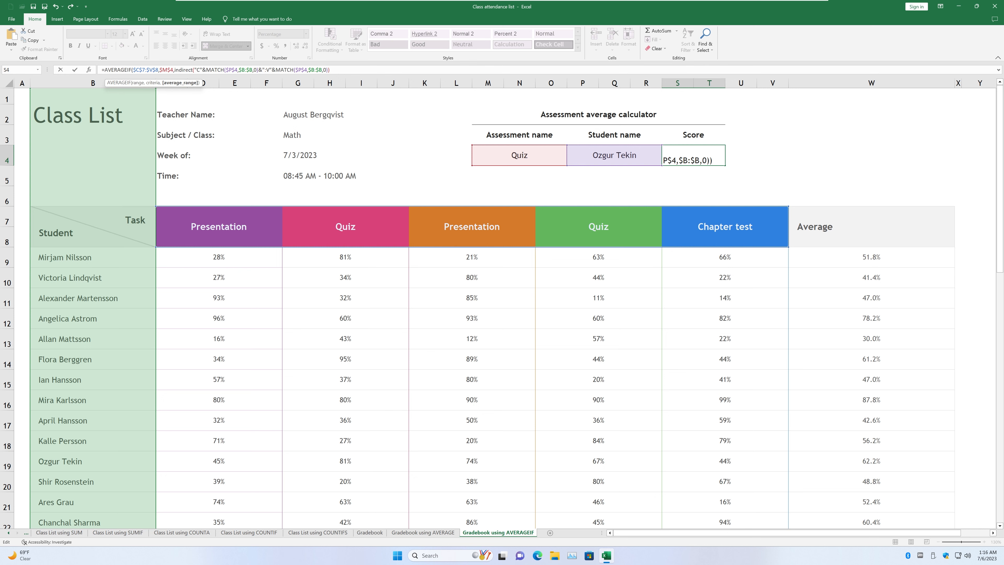
{"action": "type", "text": ")"}
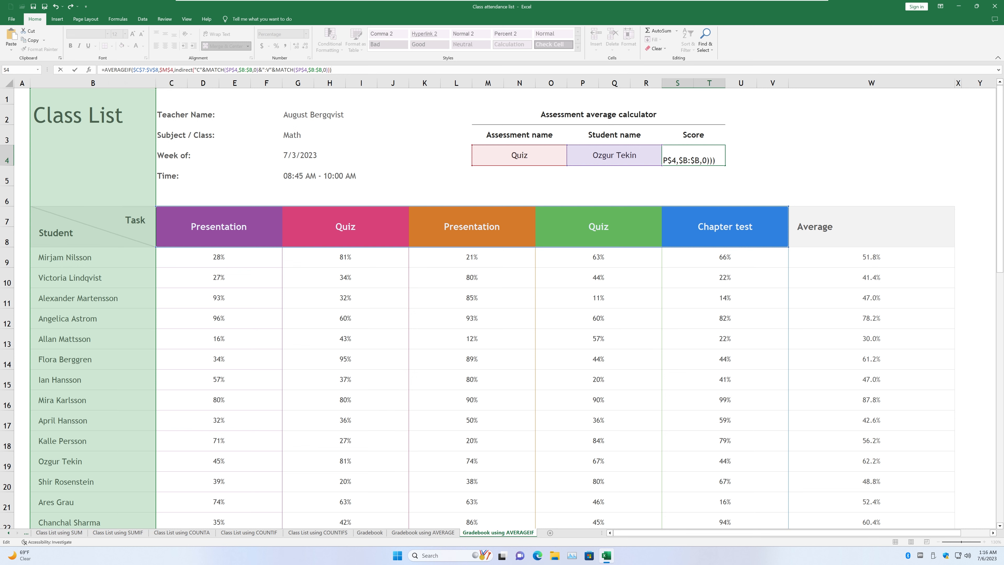
{"action": "key", "text": "Return"}
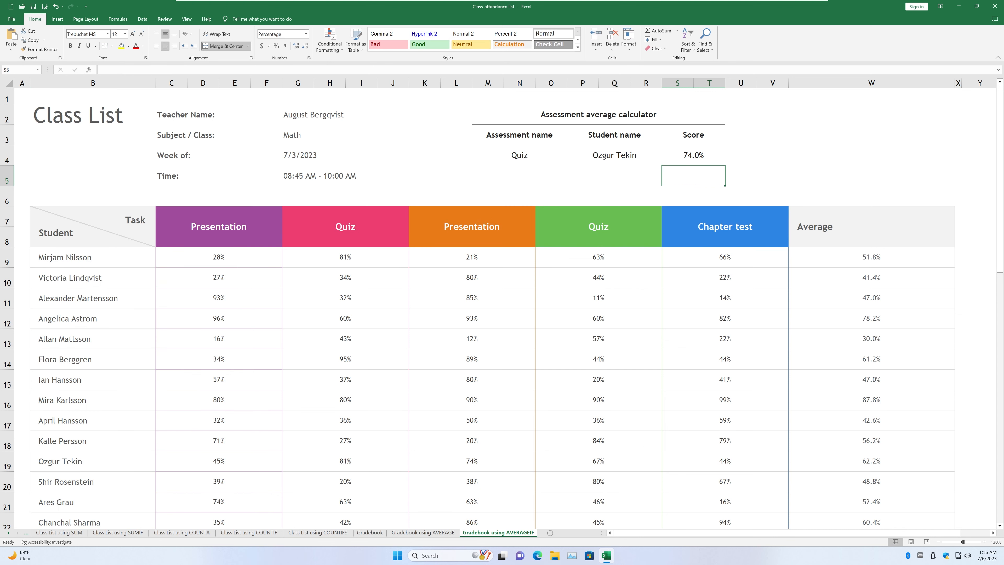
Check the Score formula in S4 against the chosen student's Quiz results in G19 and O19
{"action": "left_click", "coordinate": [712, 151]}
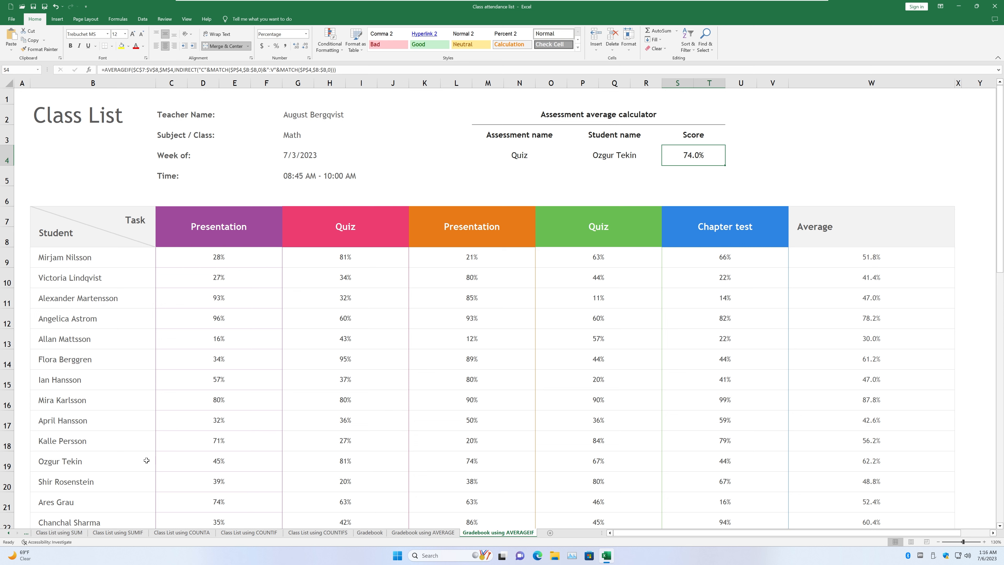
{"action": "left_click", "coordinate": [344, 466]}
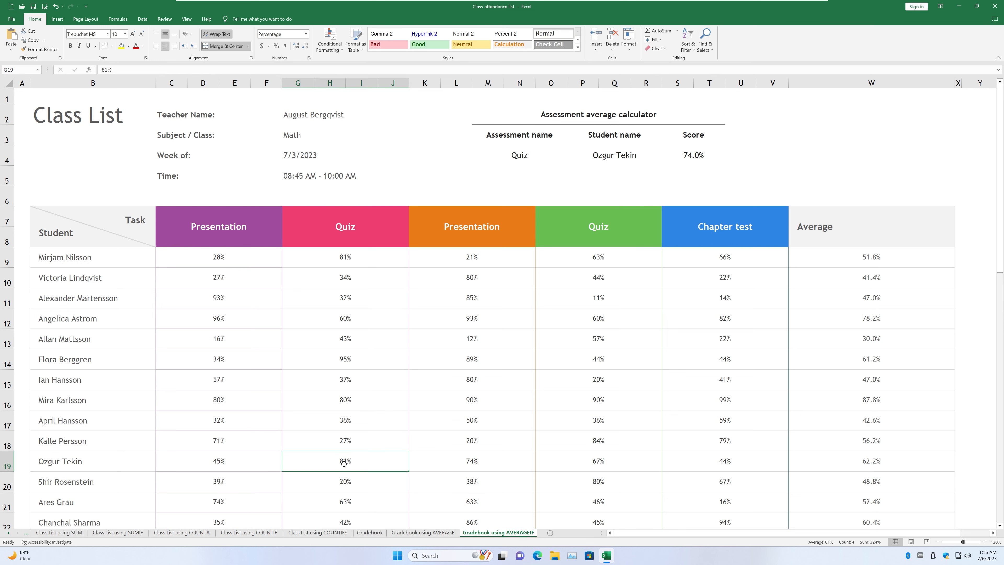
{"action": "left_click", "coordinate": [611, 463]}
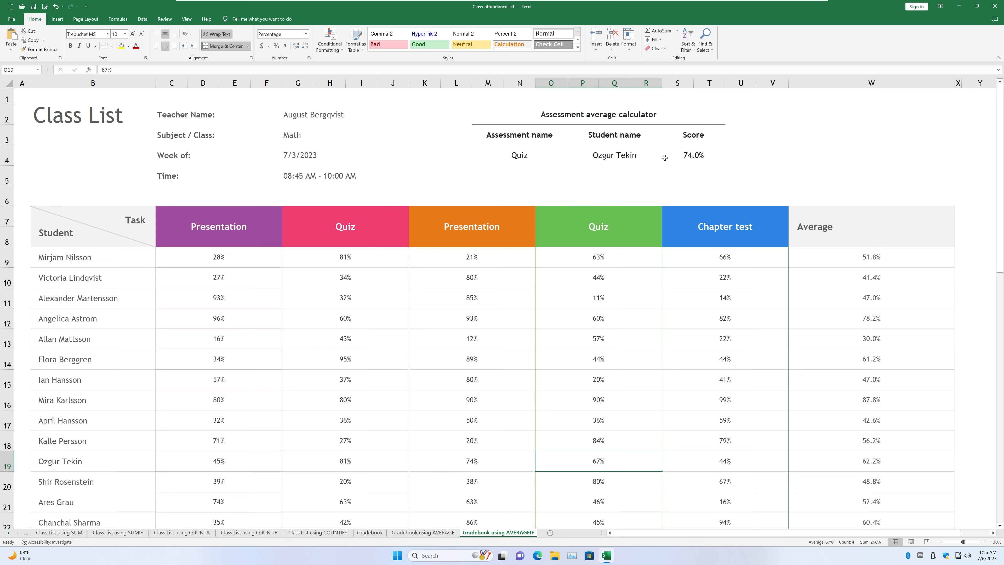
Set the Student name cell, P4, to =B12 to test the dynamic Score formula with another student
{"action": "left_click", "coordinate": [612, 154]}
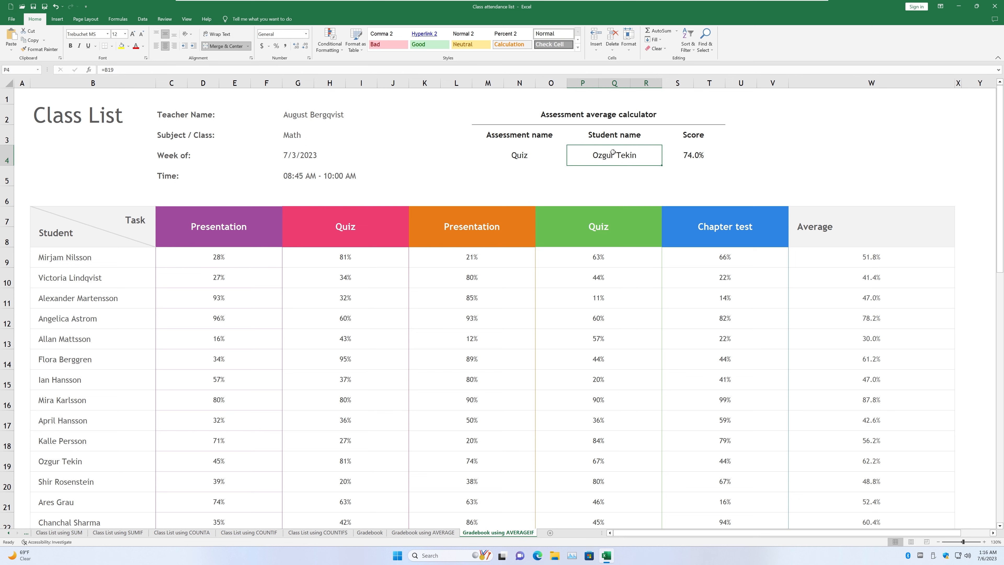
{"action": "type", "text": "="}
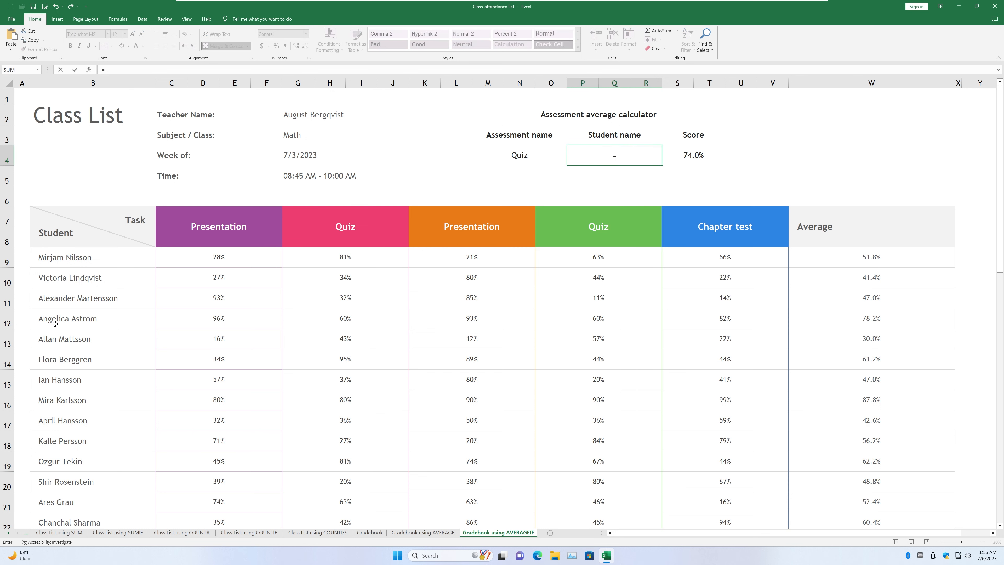
{"action": "left_click", "coordinate": [65, 322]}
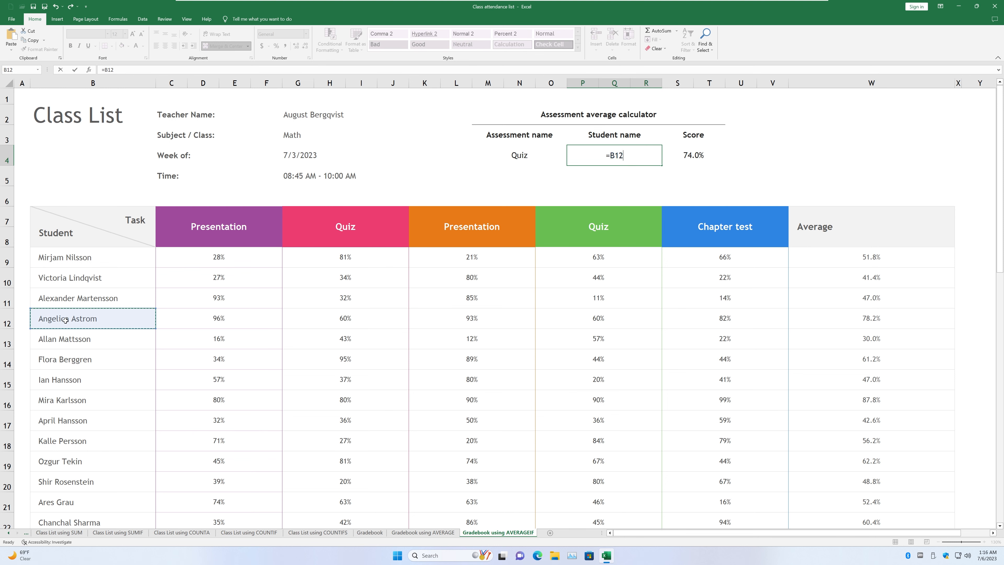
{"action": "key", "text": "Return"}
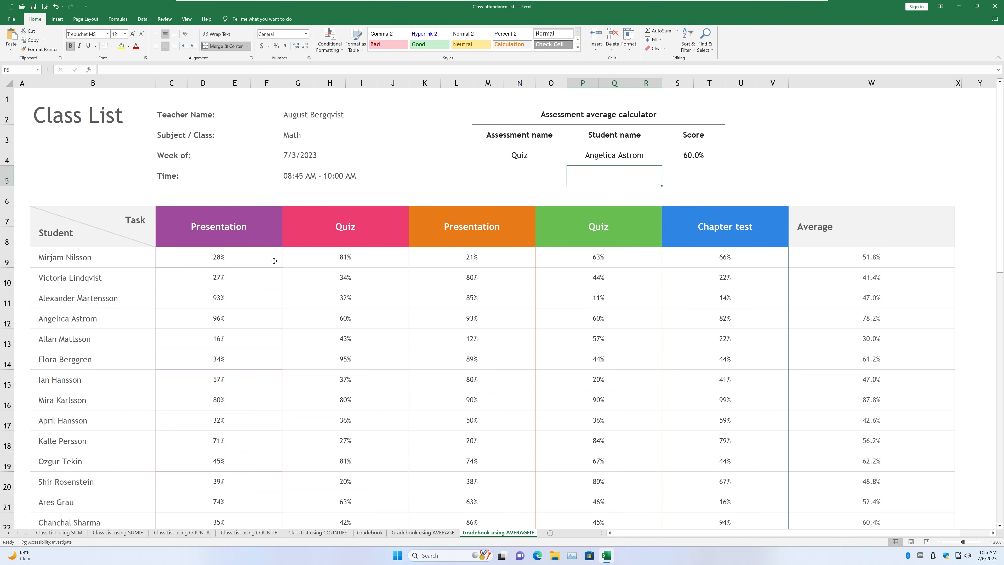
Compare the Score in S4 with the chosen student's Quiz results in G12 and O12
{"action": "left_click", "coordinate": [687, 158]}
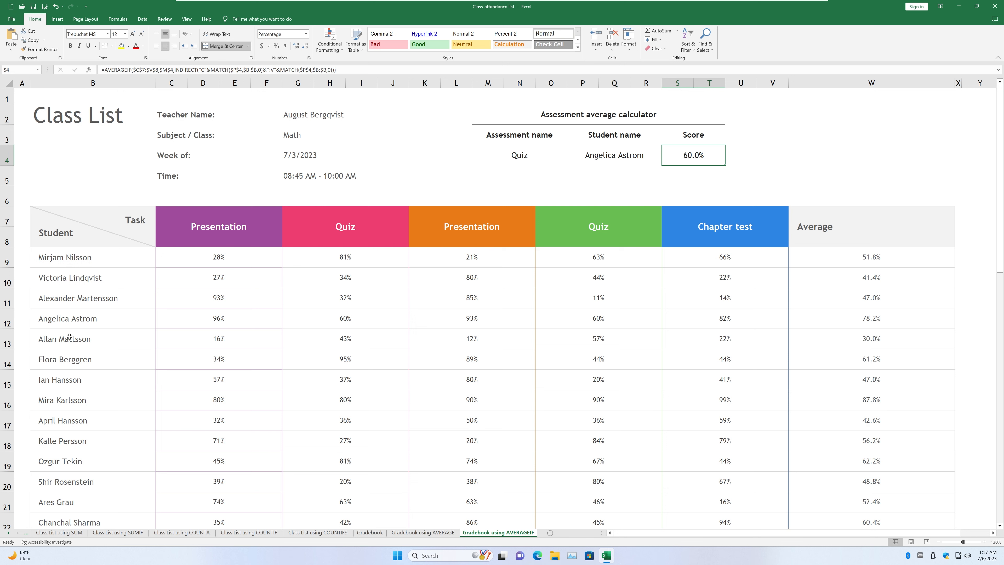
{"action": "left_click", "coordinate": [346, 322]}
{"action": "left_click", "coordinate": [582, 322]}
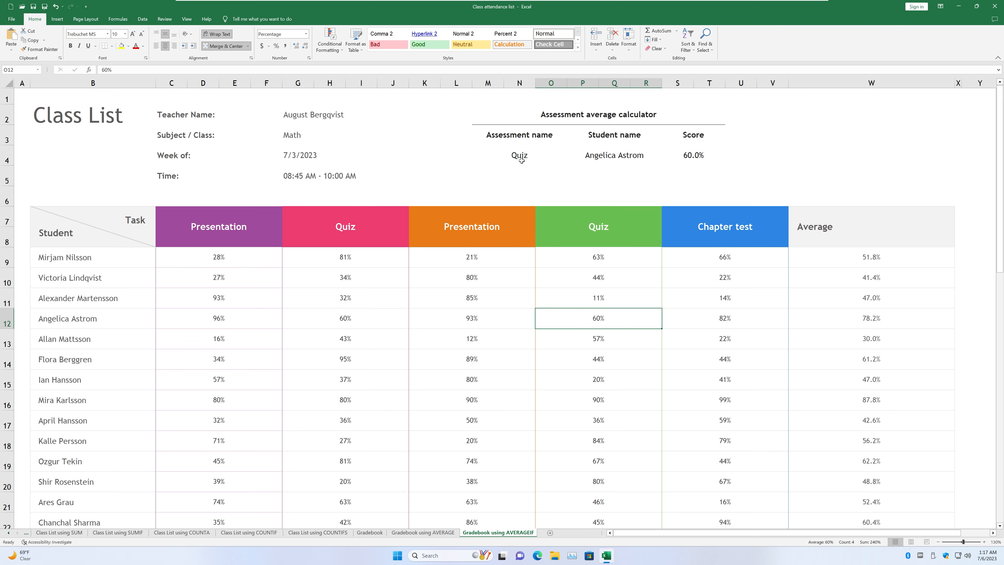
Copy the reference text inside INDIRECT, from "C"& through the second MATCH function, out of the Score formula in S4
{"action": "left_click", "coordinate": [687, 163]}
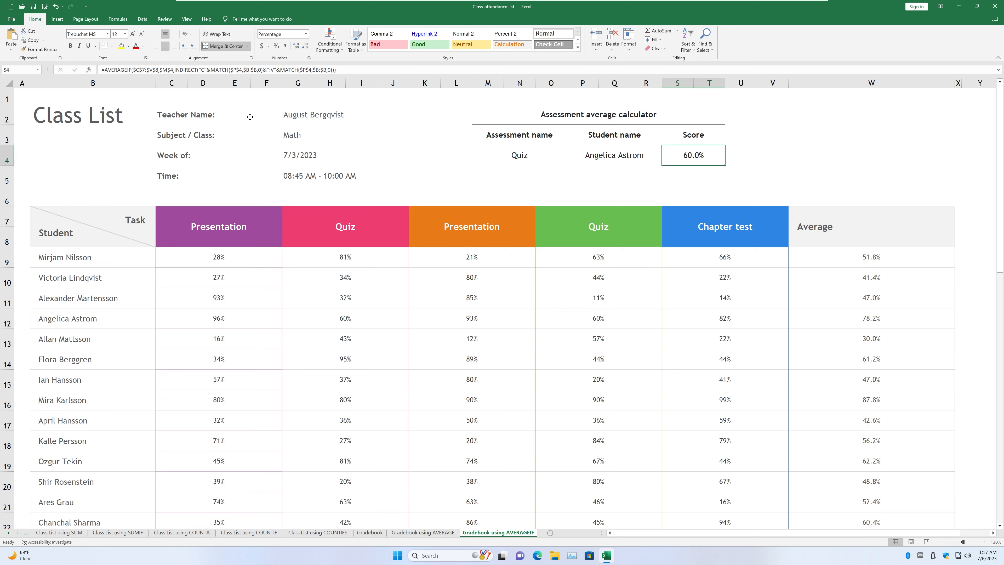
{"action": "left_click_drag", "start_coordinate": [336, 70], "coordinate": [197, 70]}
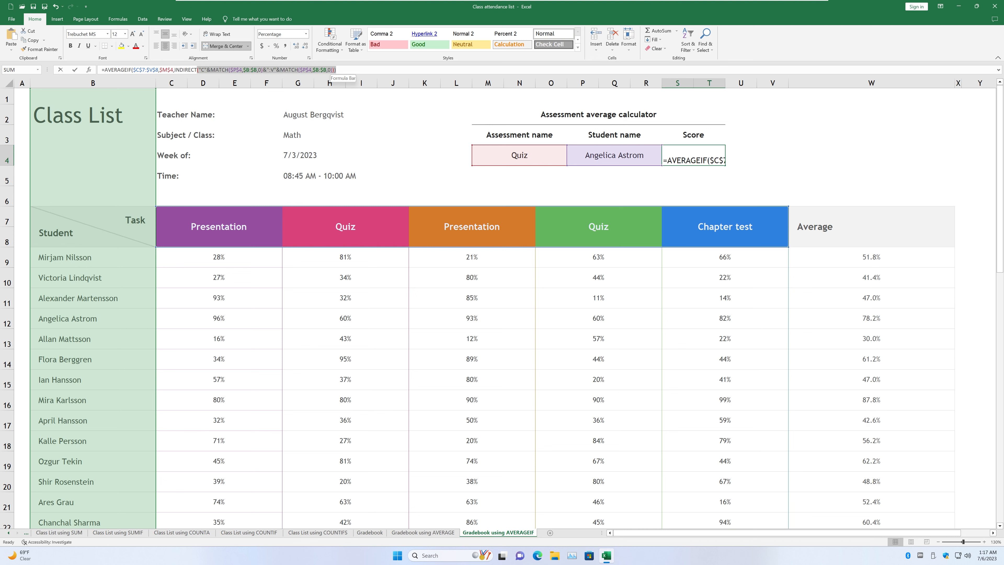
{"action": "left_click_drag", "start_coordinate": [198, 69], "coordinate": [198, 70]}
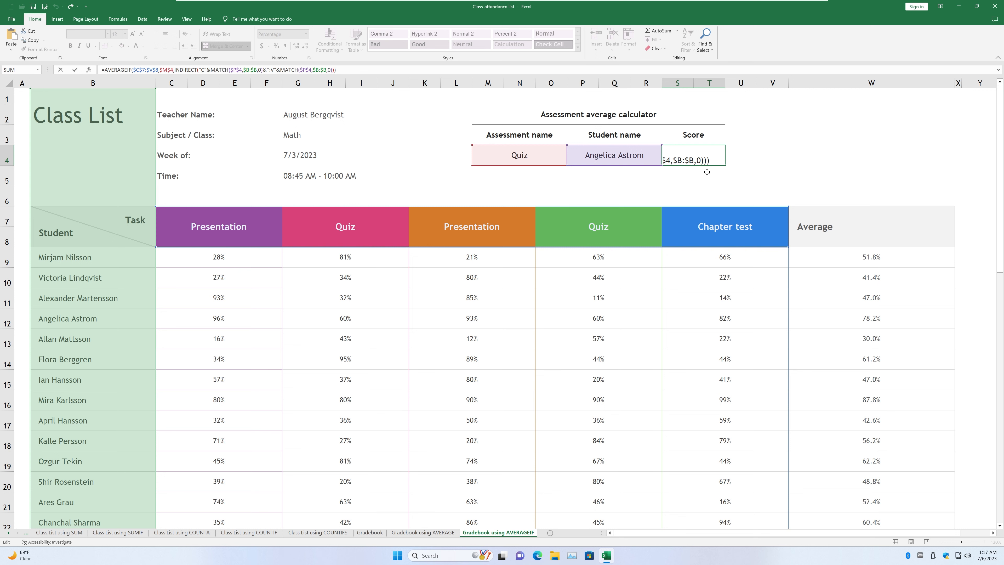
{"action": "key", "text": "Return"}
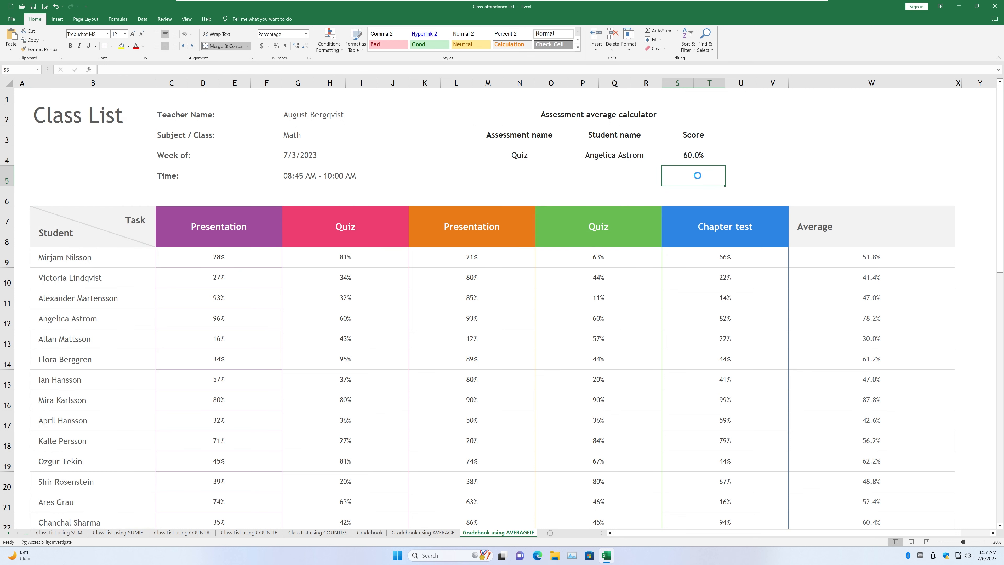
Enter the copied expression in S5 as ="C"&MATCH($P$4,$B:$B,0)&":V"&MATCH($P$4,$B:$B,0), accepting the suggested typo correction
{"action": "key", "text": "ctrl+v"}
{"action": "left_click", "coordinate": [596, 266]}
{"action": "left_click", "coordinate": [325, 71]}
{"action": "key", "text": "ctrl+v"}
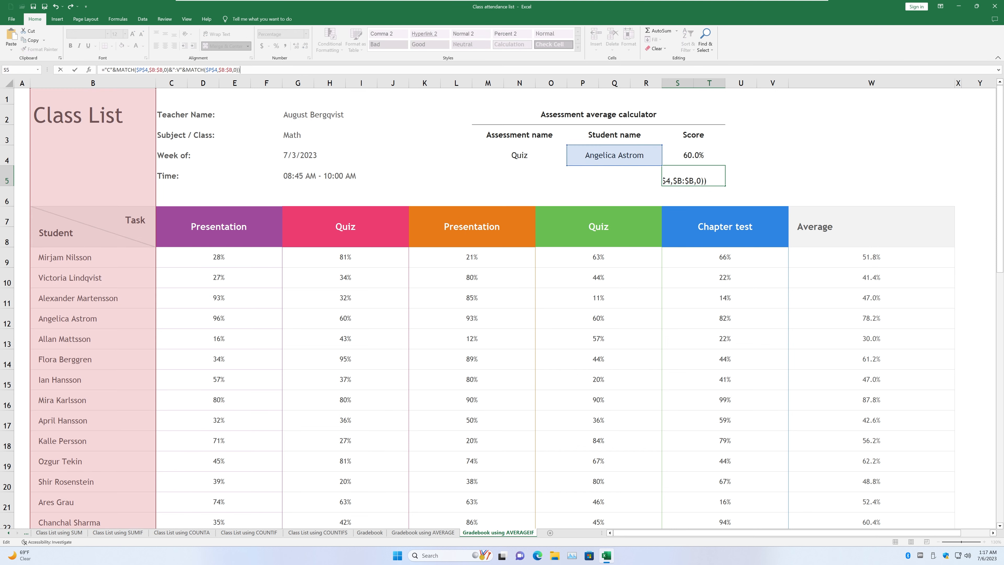
{"action": "key", "text": "Return"}
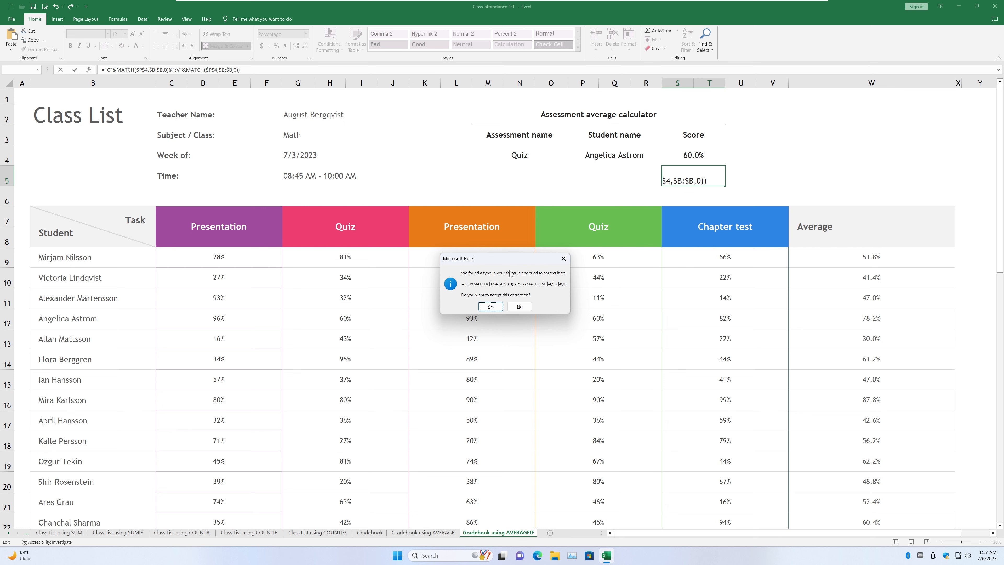
{"action": "left_click", "coordinate": [489, 307]}
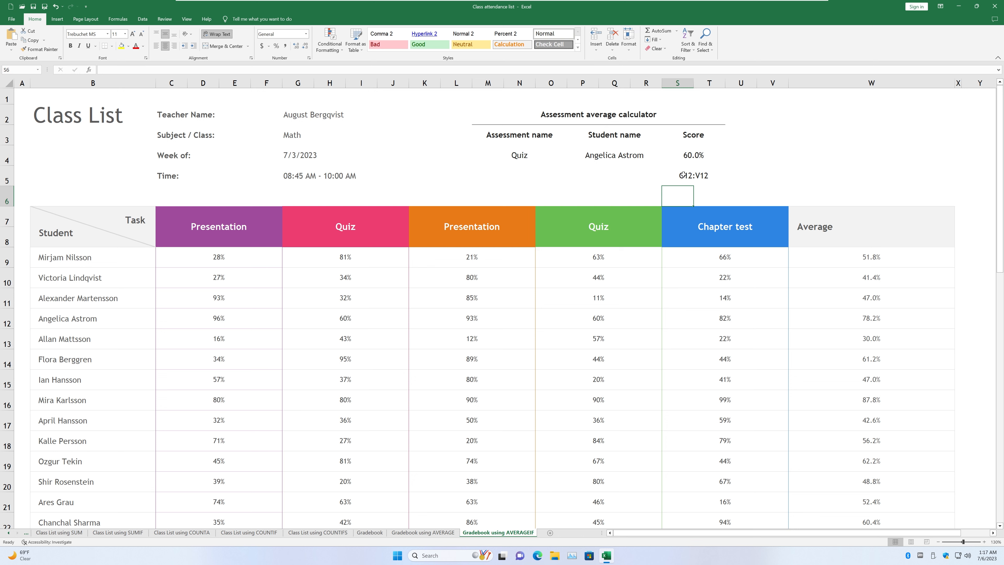
{"action": "left_click", "coordinate": [714, 182]}
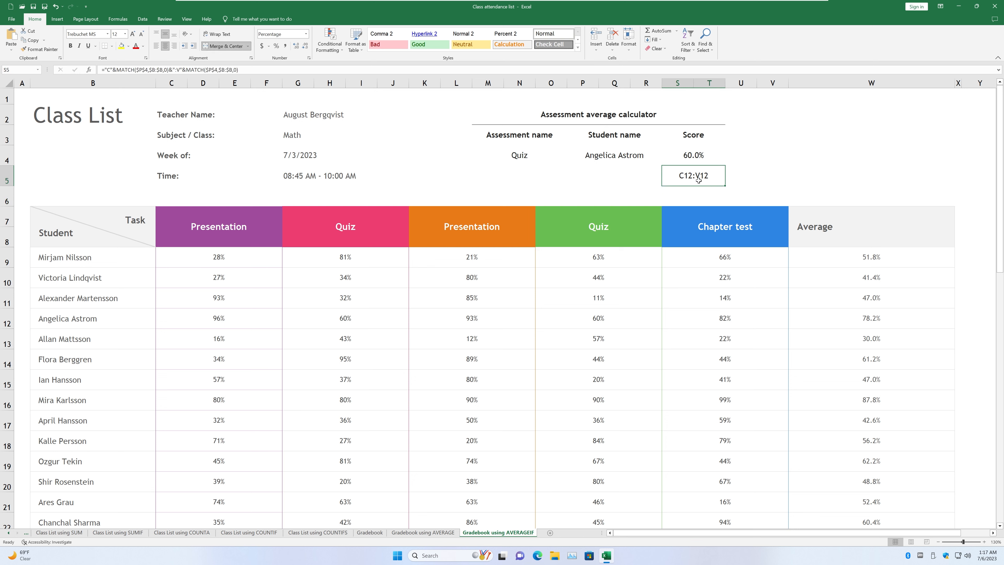
Set the Student name cell, P4, to =B9 to test the Score and the range text in S5
{"action": "left_click", "coordinate": [623, 156]}
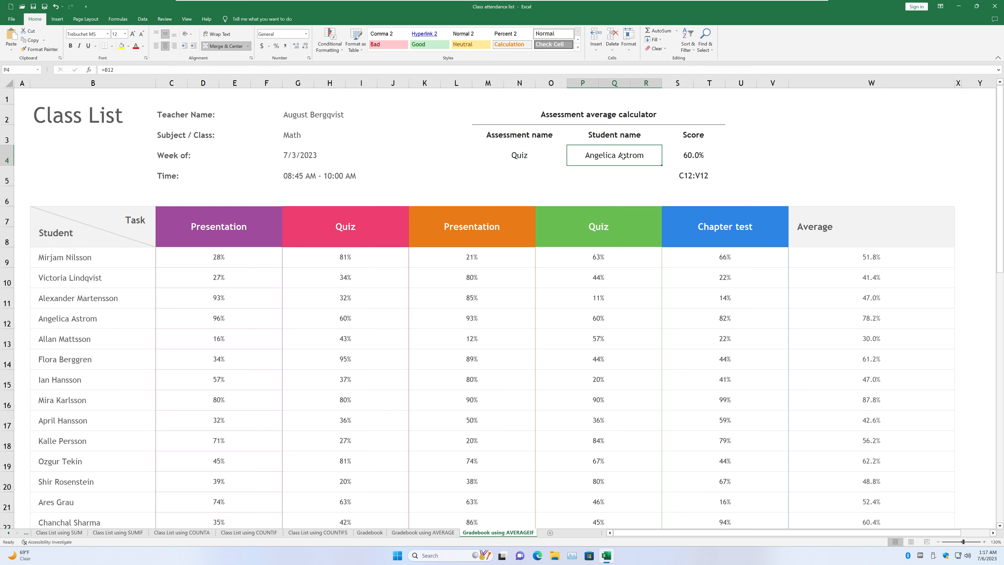
{"action": "type", "text": "="}
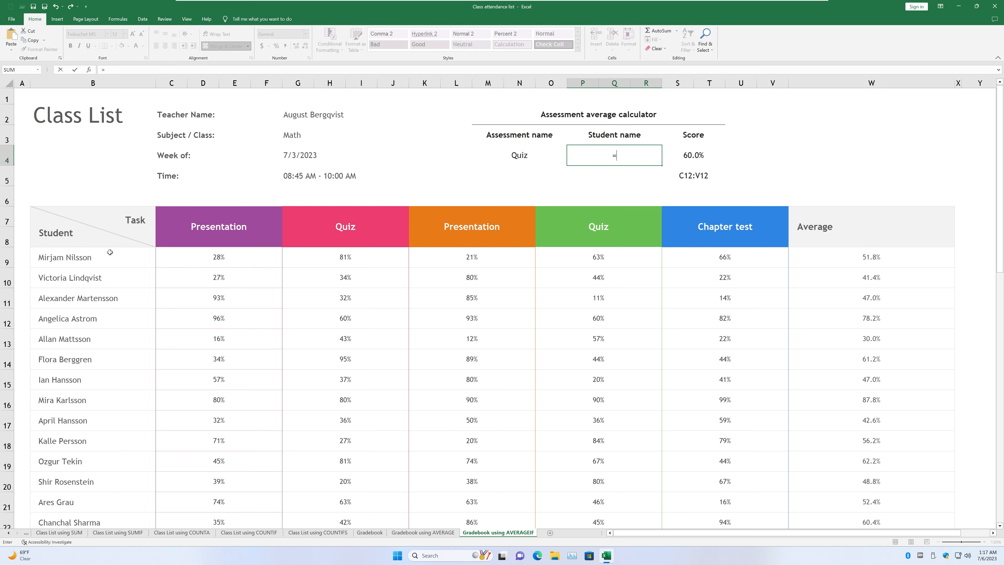
{"action": "left_click", "coordinate": [102, 261]}
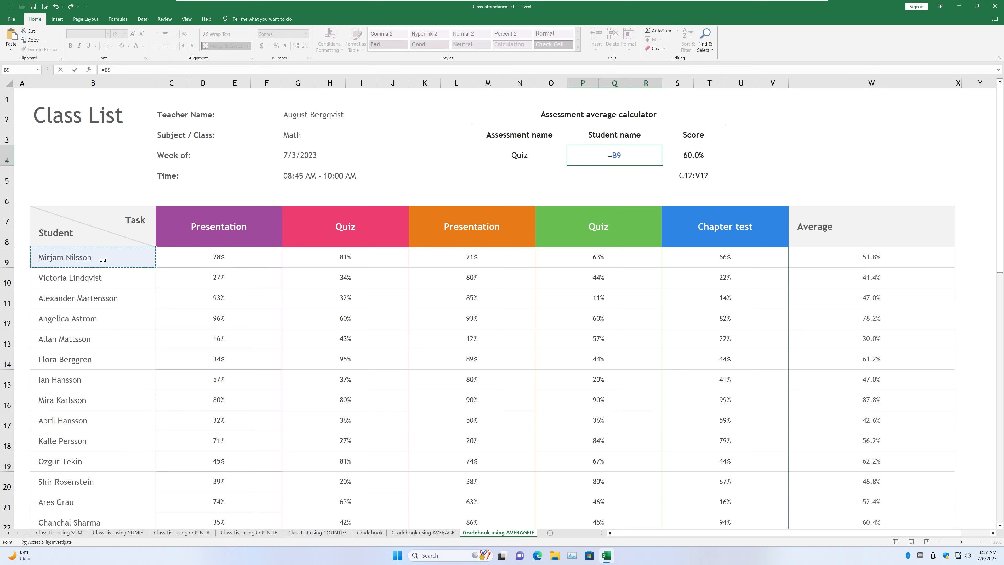
{"action": "key", "text": "Return"}
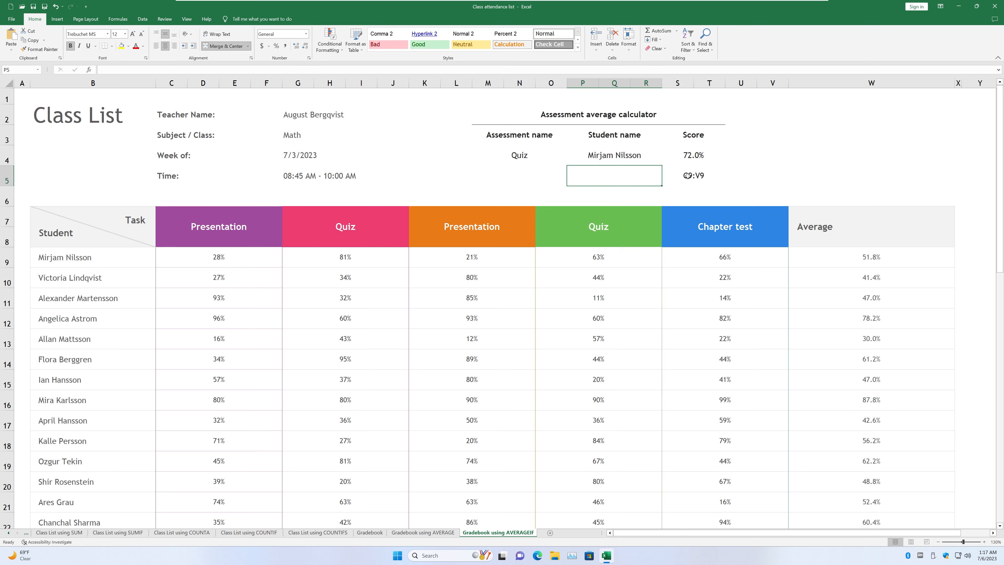
Compare the Score in S4 with the chosen student's Quiz results in G9 and O9
{"action": "left_click", "coordinate": [696, 160]}
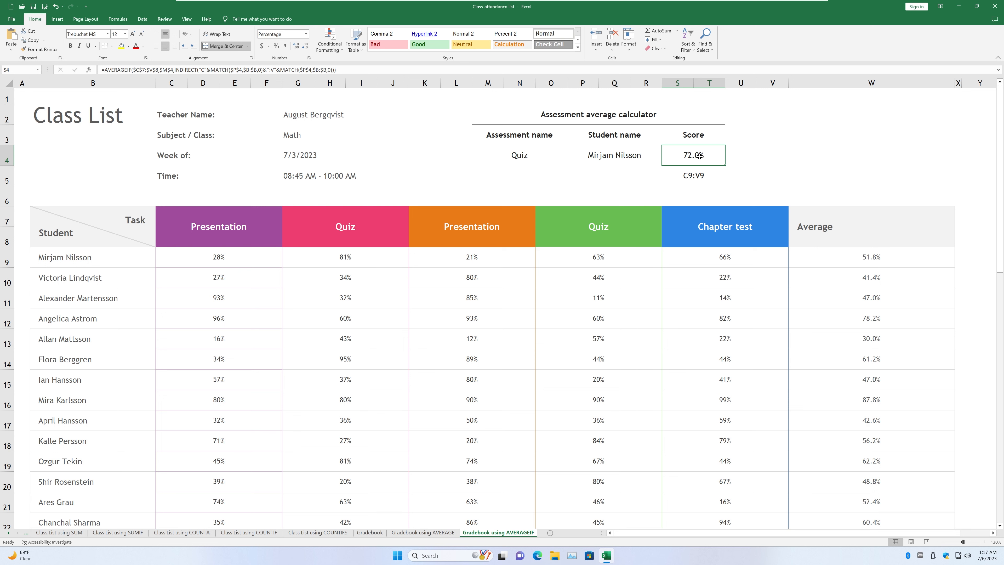
{"action": "left_click", "coordinate": [365, 262]}
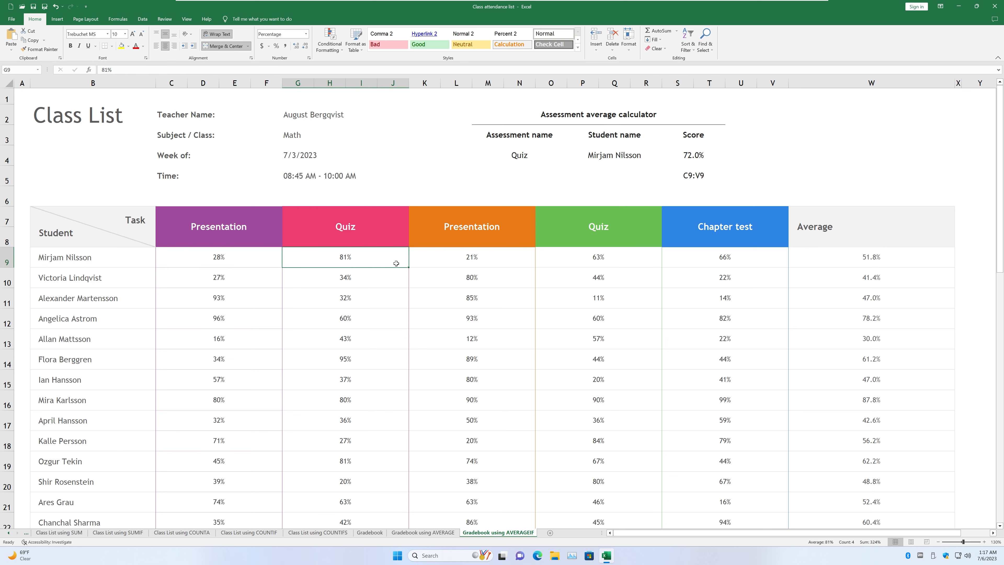
{"action": "left_click", "coordinate": [582, 264]}
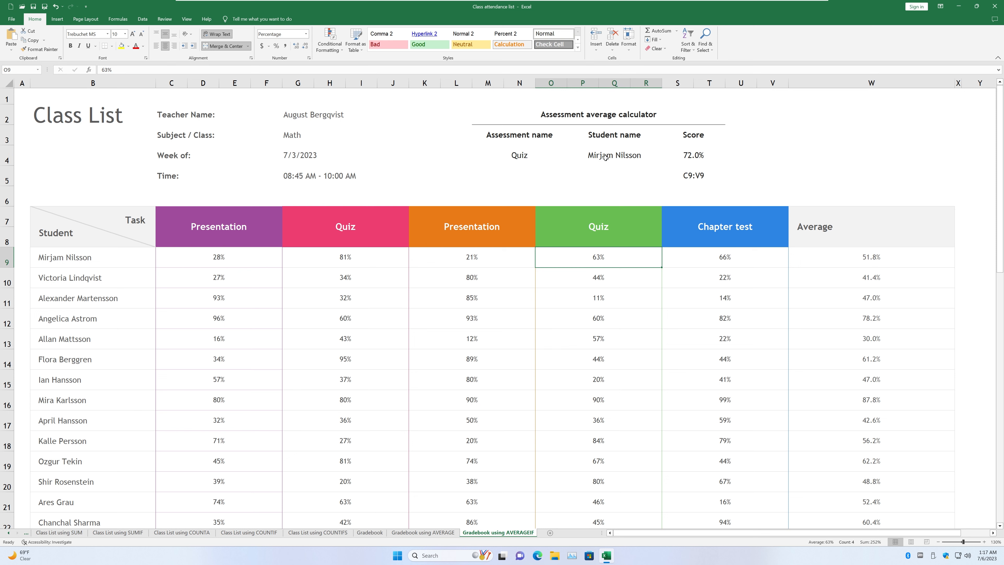
Set the Assessment name cell, M4, to =C7 to test the calculator with the Presentation assessment
{"action": "left_click", "coordinate": [519, 160]}
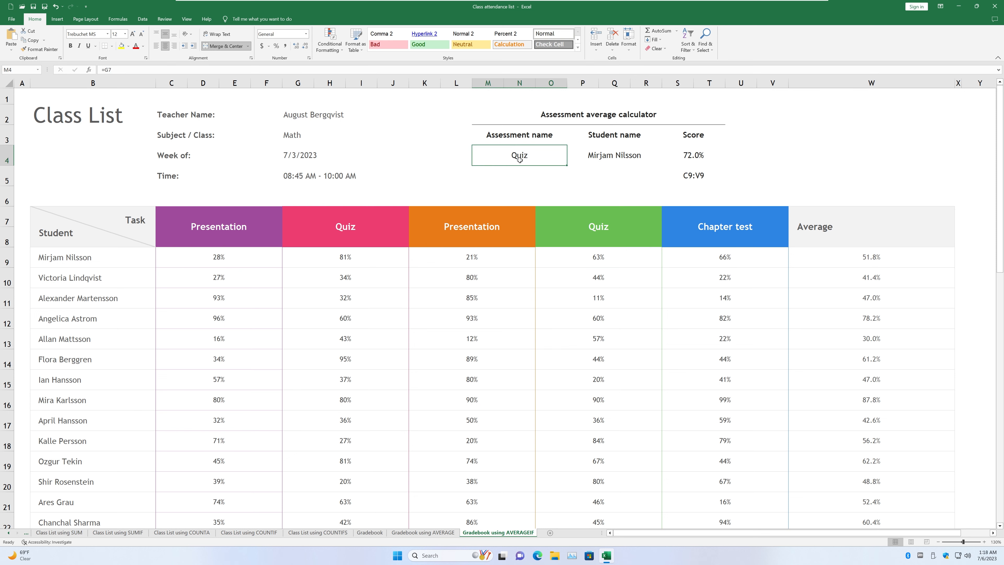
{"action": "type", "text": "="}
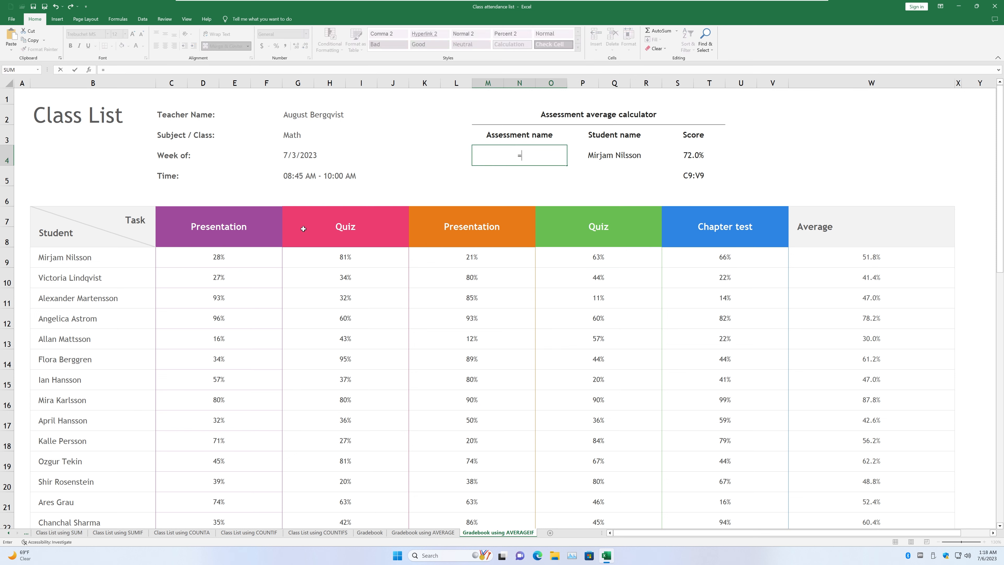
{"action": "left_click", "coordinate": [261, 229]}
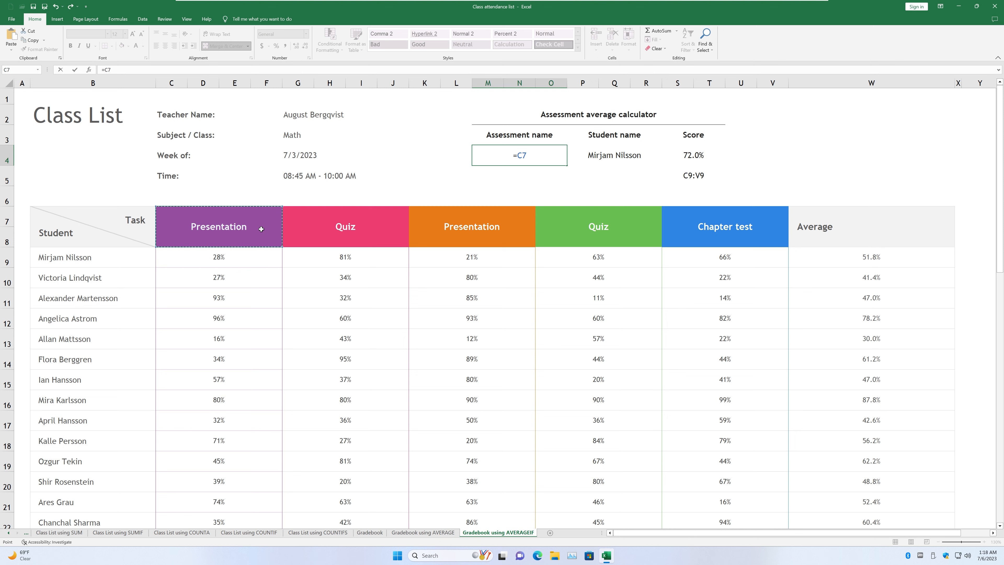
{"action": "key", "text": "Return"}
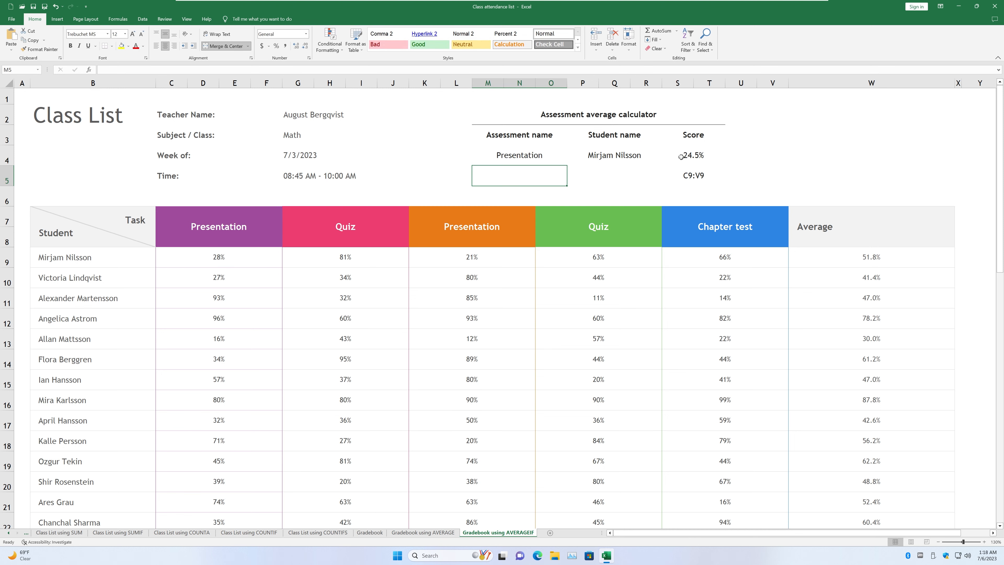
Check the chosen student's Presentation results in C9 and K9 against the Score, and review the formulas in S5 and S4
{"action": "left_click", "coordinate": [230, 262]}
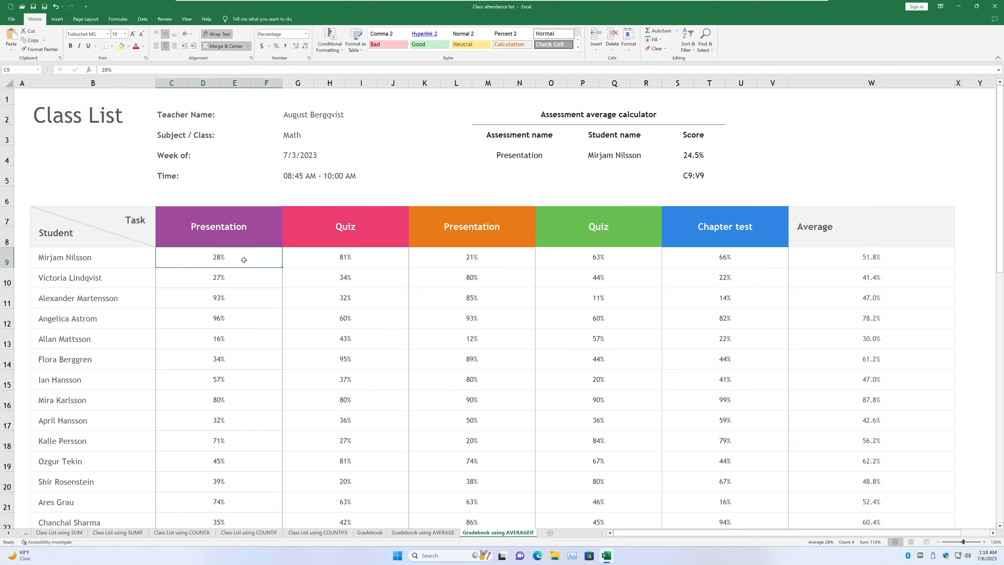
{"action": "left_click", "coordinate": [462, 261]}
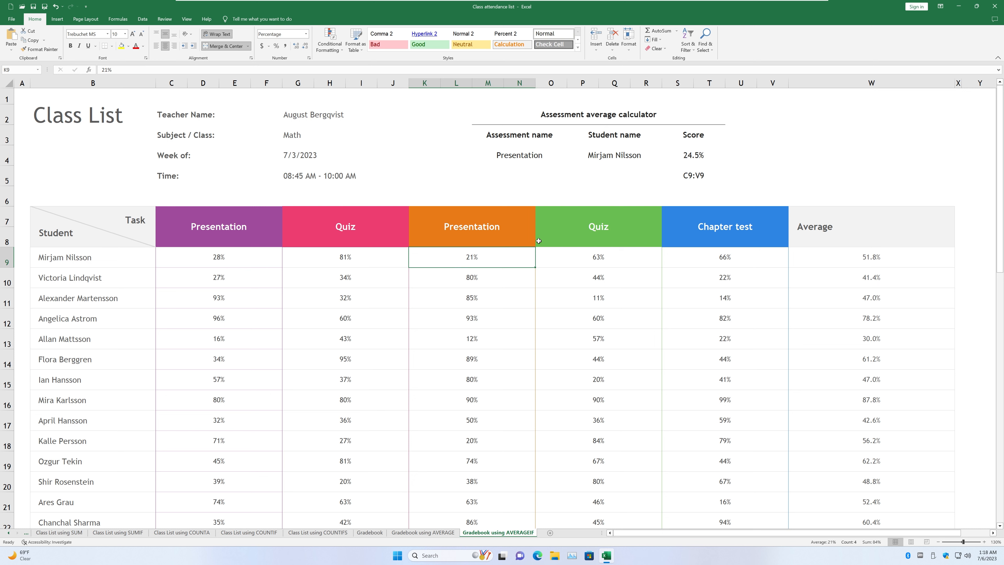
{"action": "left_click", "coordinate": [689, 176]}
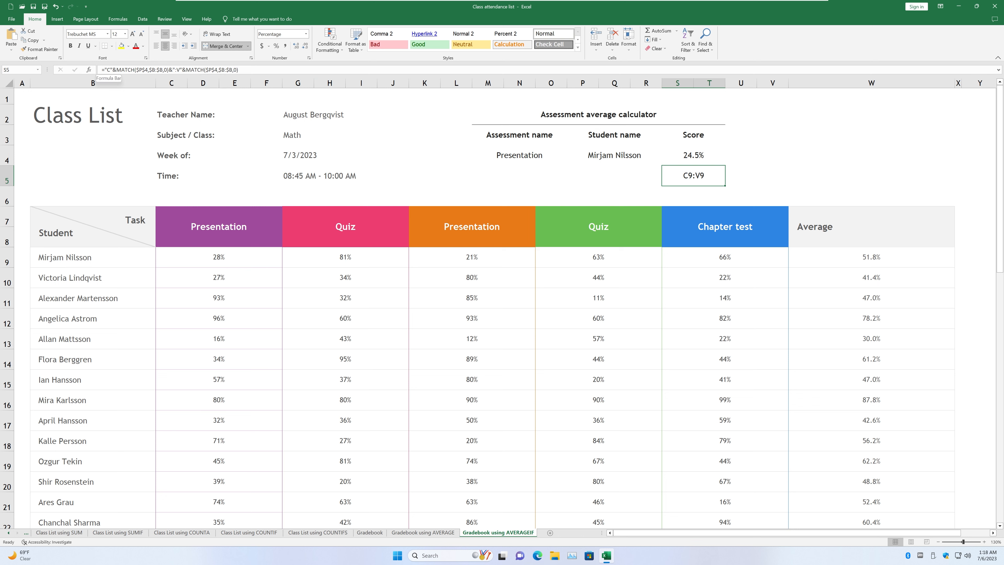
{"action": "left_click", "coordinate": [673, 156]}
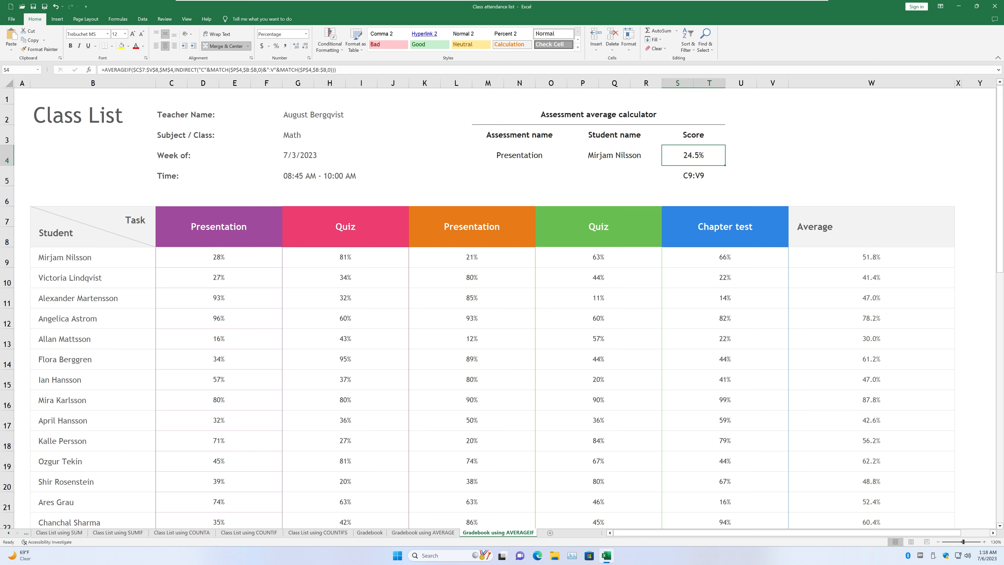